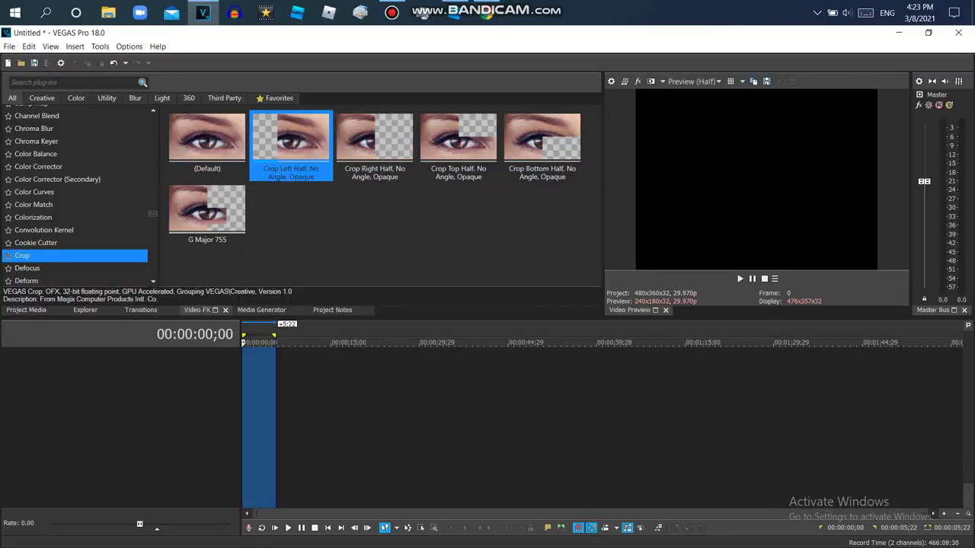
Place the Klasky Csupo Robot Logo clip from the project media at the start of the empty timeline.
{"action": "left_click", "coordinate": [27, 310]}
{"action": "left_click", "coordinate": [258, 198]}
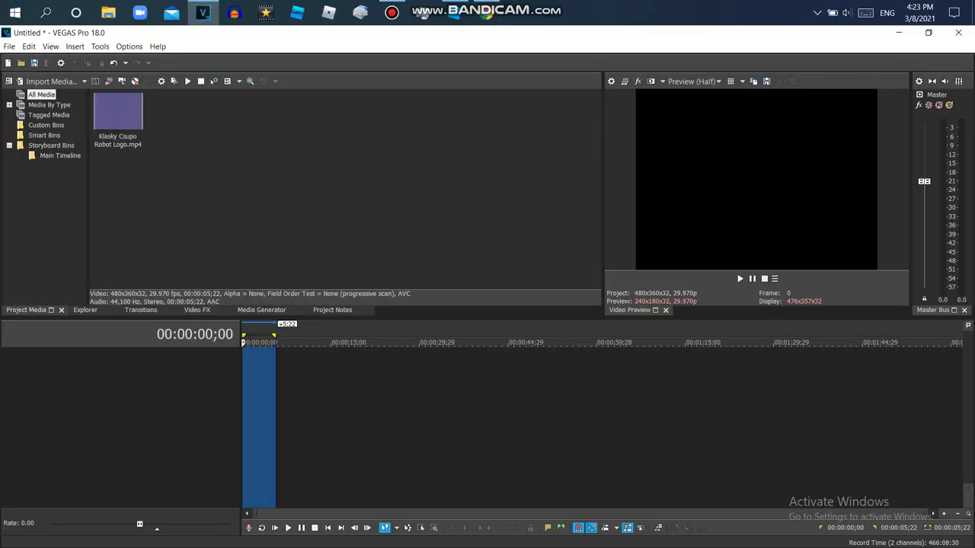
{"action": "left_click_drag", "start_coordinate": [118, 114], "coordinate": [246, 381]}
Turn off Maintain aspect ratio for the video clip in its Event Pan/Crop settings.
{"action": "left_click", "coordinate": [271, 354]}
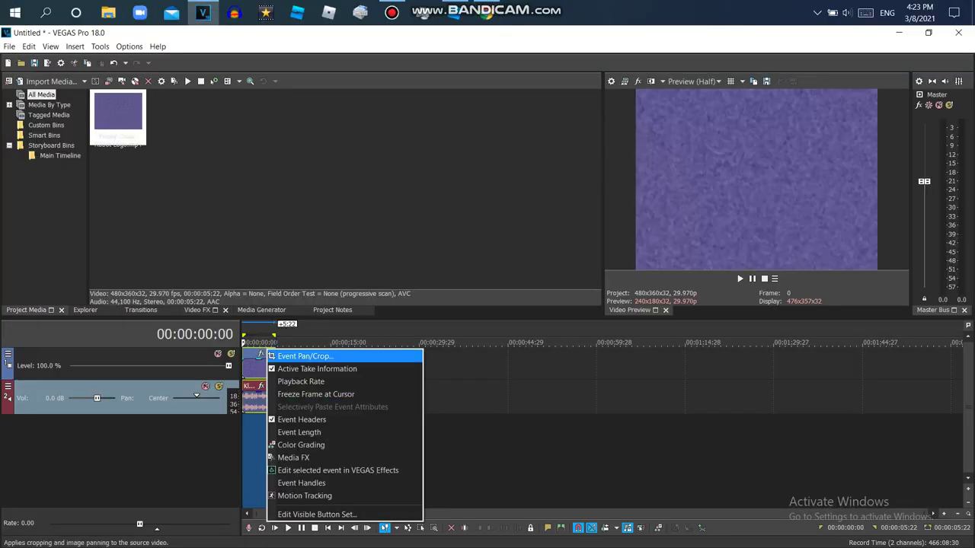
{"action": "left_click", "coordinate": [305, 355]}
{"action": "left_click_drag", "start_coordinate": [304, 348], "coordinate": [298, 269]}
{"action": "left_click", "coordinate": [116, 459]}
{"action": "left_click", "coordinate": [97, 475]}
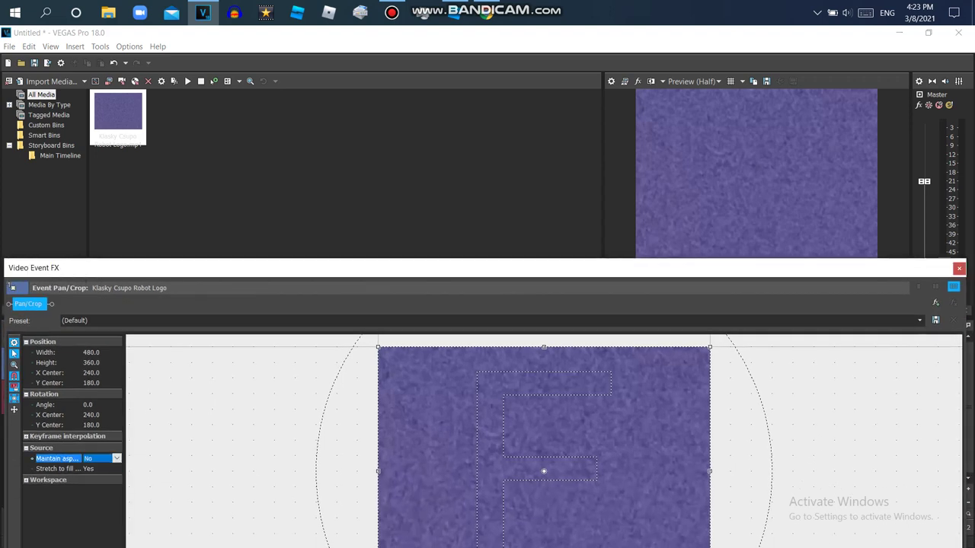
{"action": "left_click", "coordinate": [958, 268]}
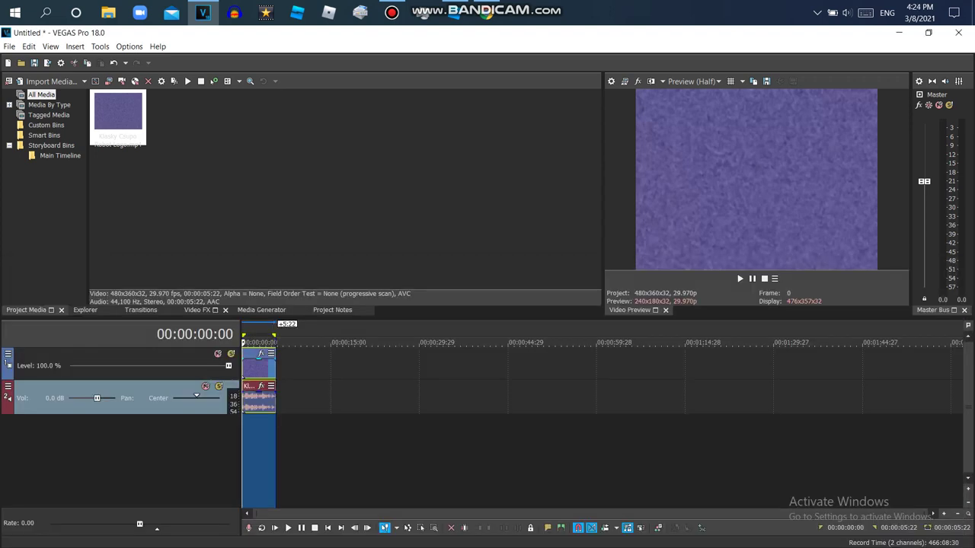
Change the project's video template to HDV 1080-24p (1440x1080, 23.976 fps).
{"action": "left_click", "coordinate": [9, 45]}
{"action": "left_click", "coordinate": [31, 254]}
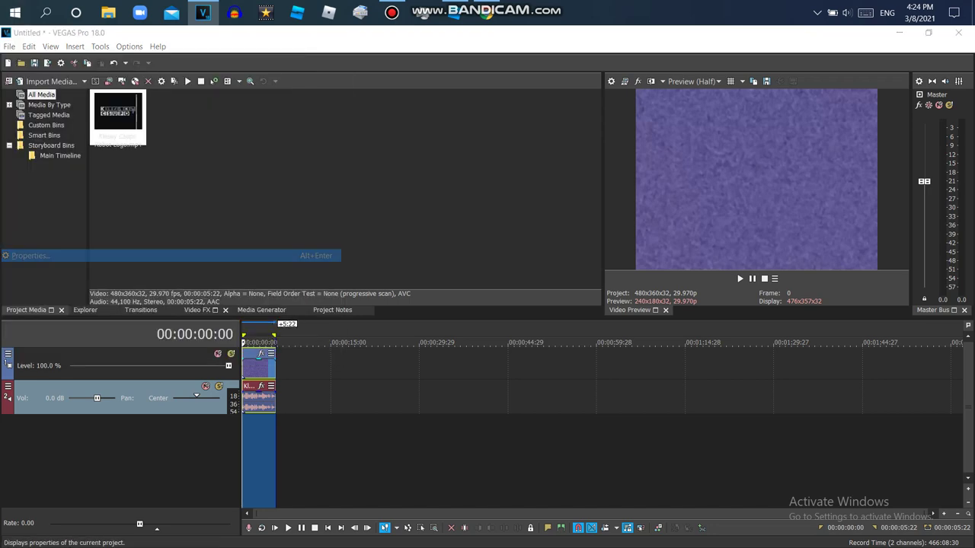
{"action": "left_click", "coordinate": [548, 82]}
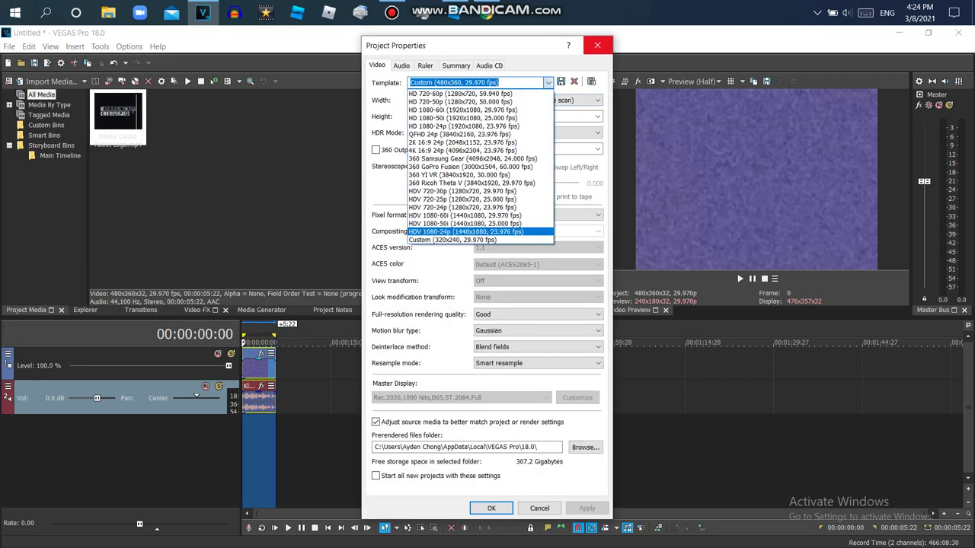
{"action": "left_click", "coordinate": [487, 233]}
{"action": "left_click", "coordinate": [586, 508]}
{"action": "key", "text": "Return"}
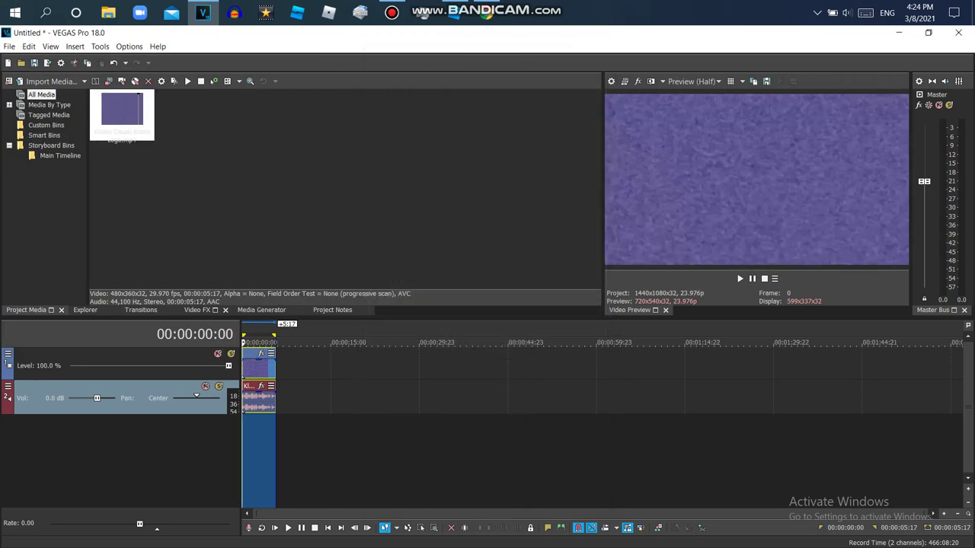
Play to a frame showing the face and apply the HSL Adjust preset Zoopals Effect V2 to the clip.
{"action": "key", "text": "space"}
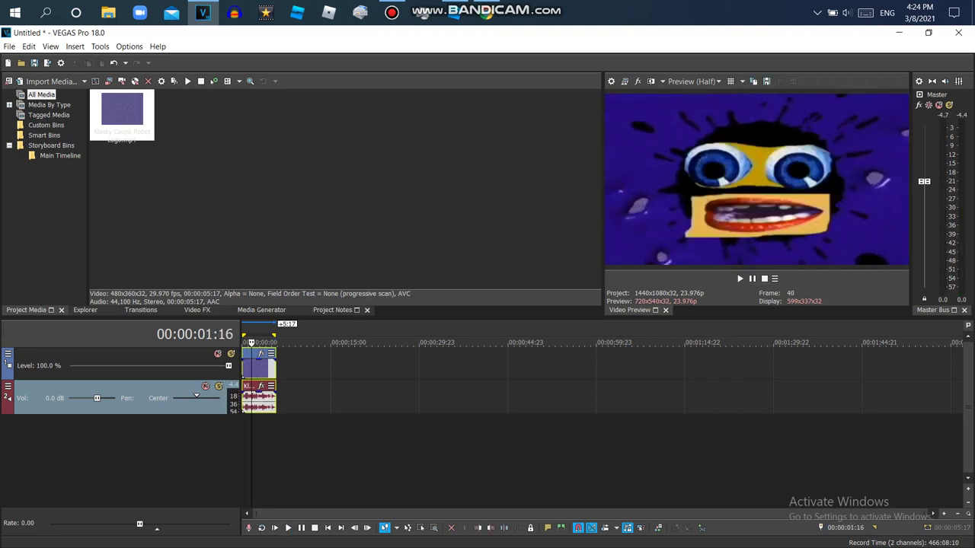
{"action": "left_click", "coordinate": [197, 310]}
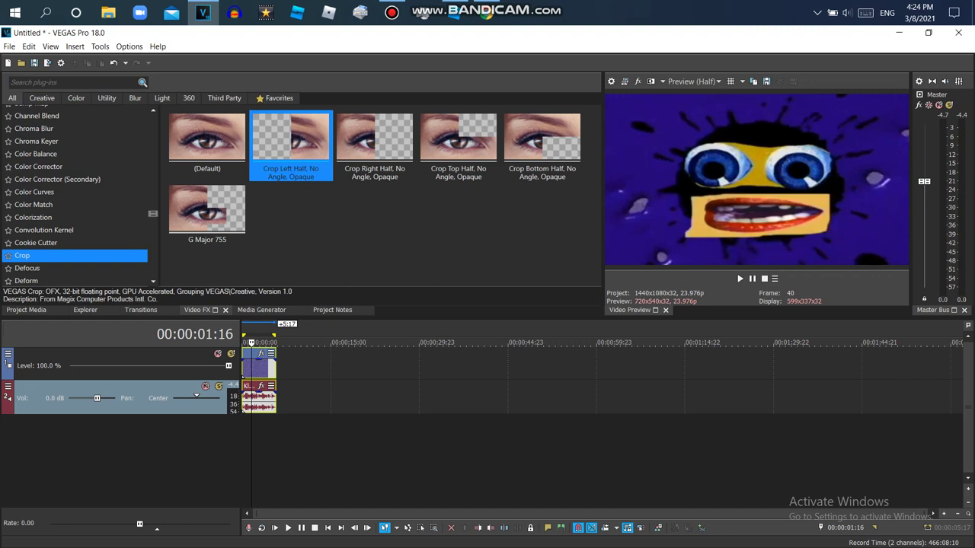
{"action": "scroll", "coordinate": [76, 195], "scroll_direction": "down", "scroll_amount": 6}
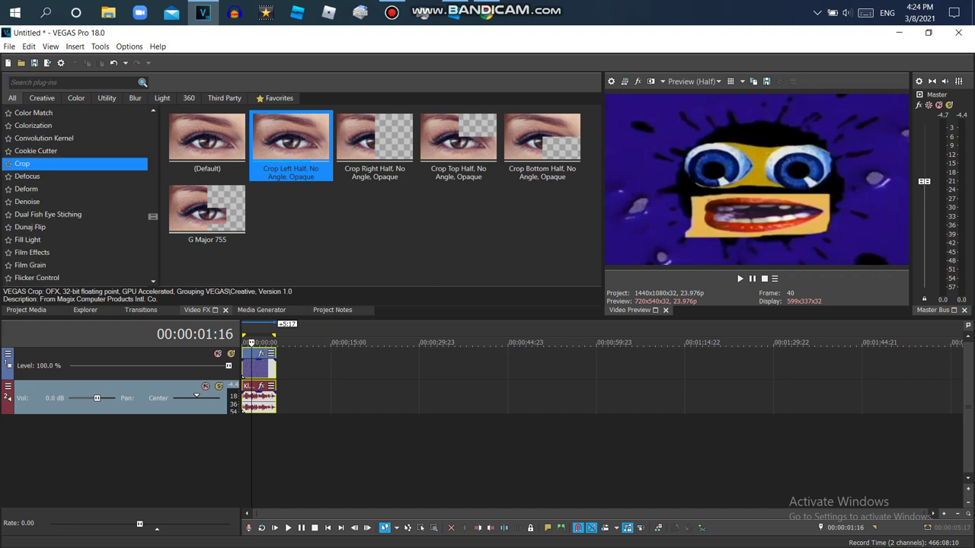
{"action": "left_click", "coordinate": [46, 174]}
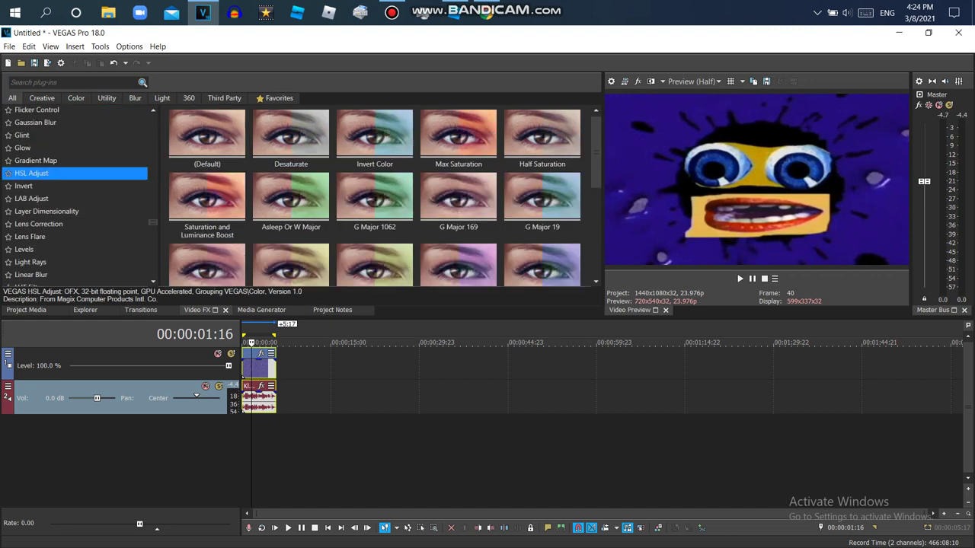
{"action": "left_click_drag", "start_coordinate": [596, 152], "coordinate": [596, 242]}
{"action": "double_click", "coordinate": [207, 248]}
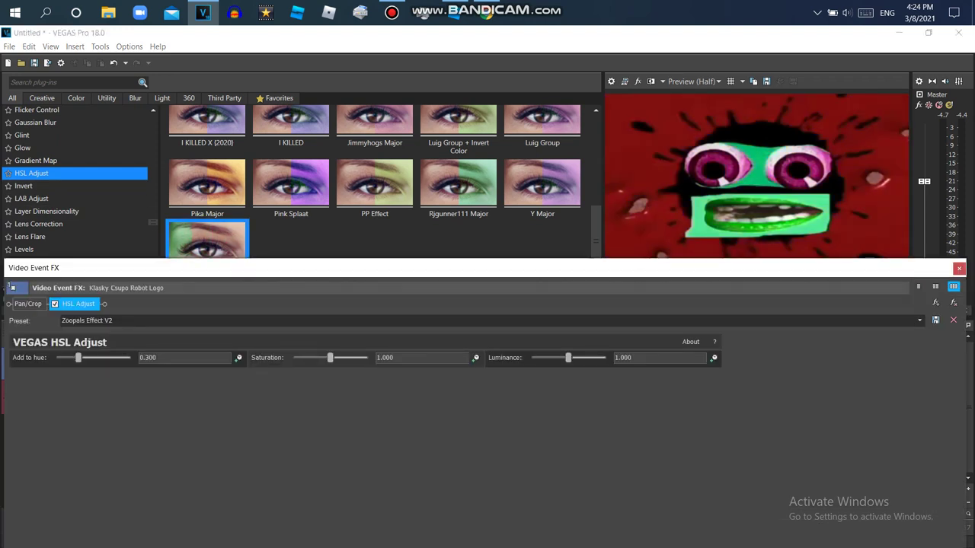
{"action": "mouse_move", "coordinate": [153, 222]}
{"action": "left_mouse_down"}
{"action": "mouse_move", "coordinate": [153, 209]}
{"action": "mouse_move", "coordinate": [153, 221]}
{"action": "left_mouse_up"}
{"action": "scroll", "coordinate": [31, 218], "scroll_direction": "down", "scroll_amount": 4}
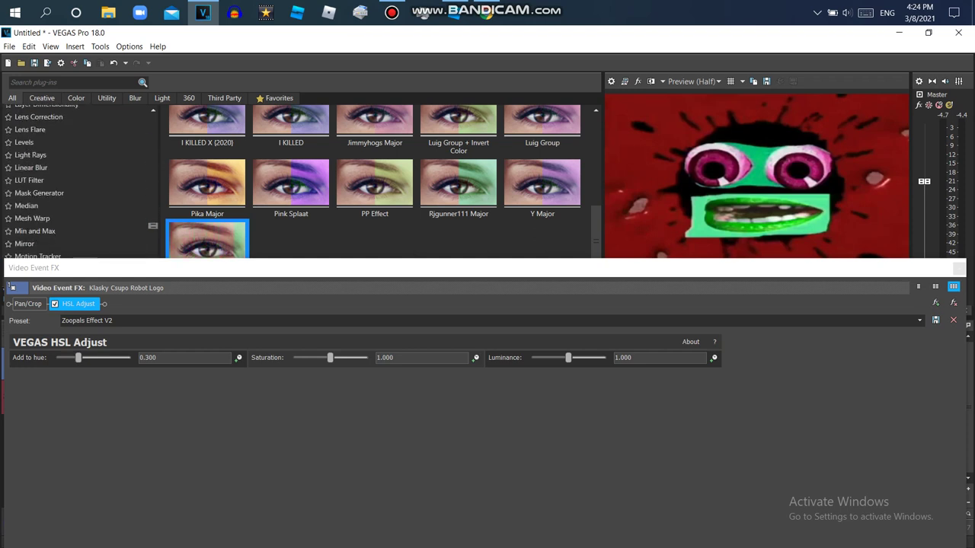
{"action": "left_click", "coordinate": [31, 244]}
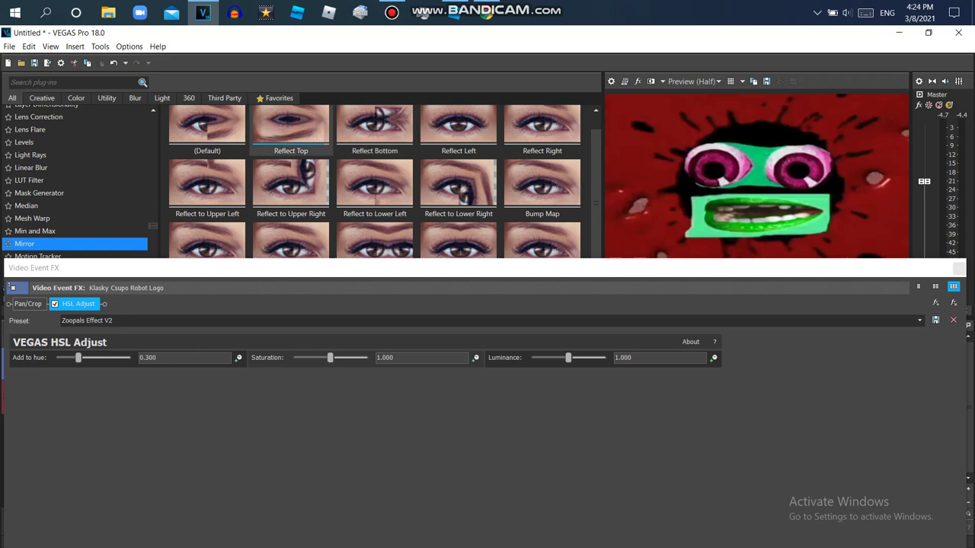
{"action": "left_click", "coordinate": [290, 129]}
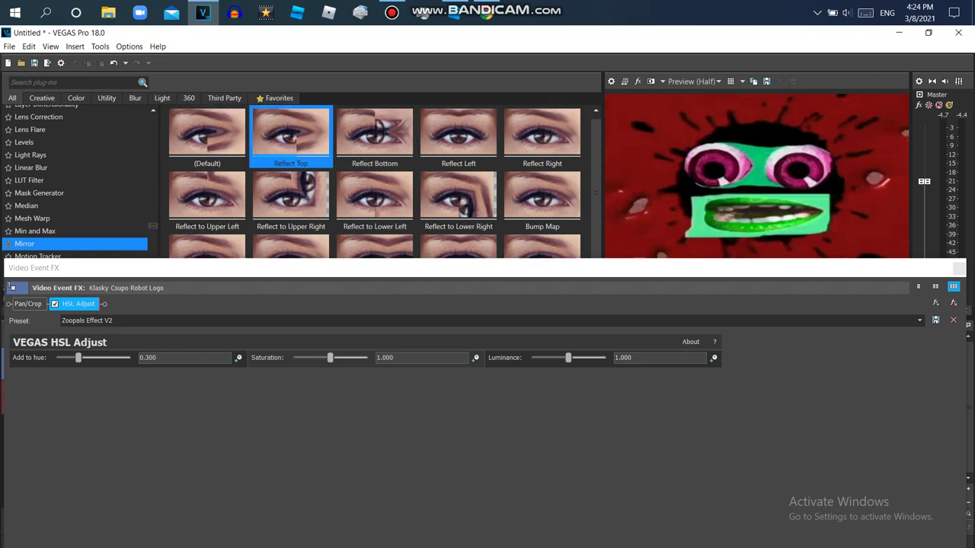
Add the Pinch/Punch effect with the Medium Pinch preset after HSL Adjust in the clip's effect chain.
{"action": "scroll", "coordinate": [76, 183], "scroll_direction": "down", "scroll_amount": 8}
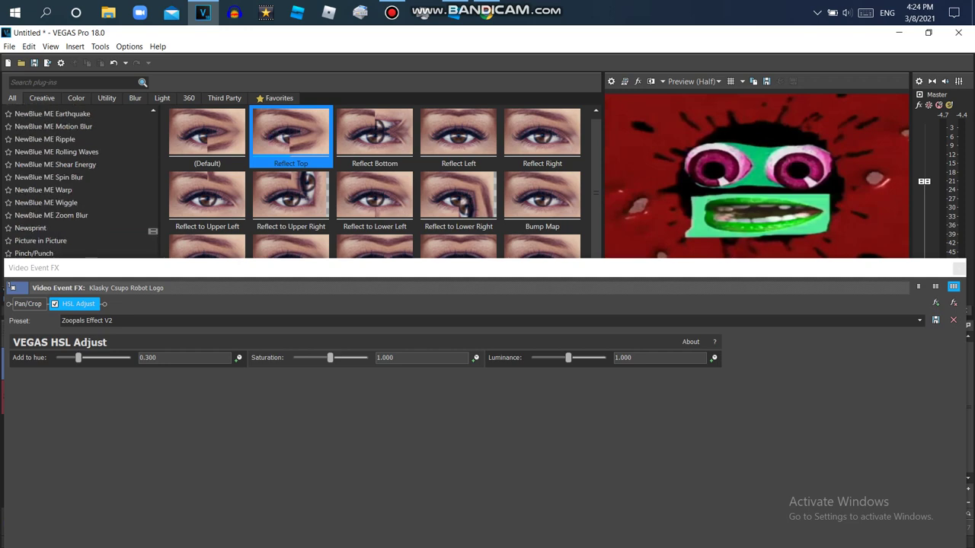
{"action": "scroll", "coordinate": [76, 182], "scroll_direction": "down", "scroll_amount": 6}
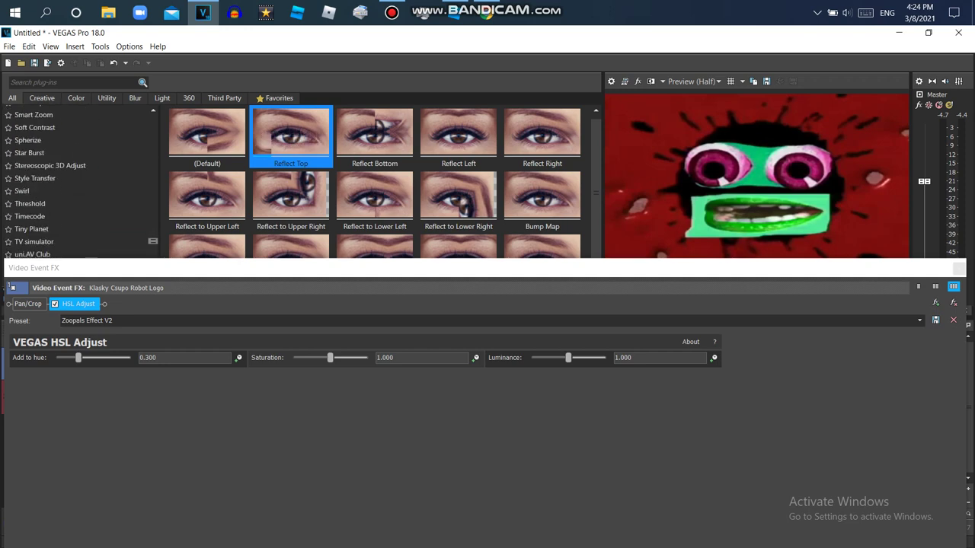
{"action": "scroll", "coordinate": [76, 176], "scroll_direction": "up", "scroll_amount": 5}
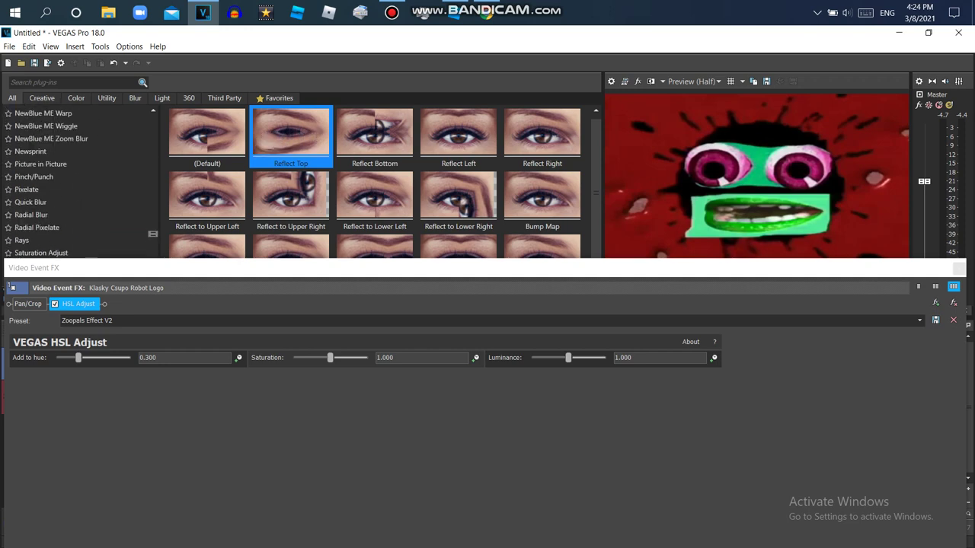
{"action": "left_click", "coordinate": [76, 177]}
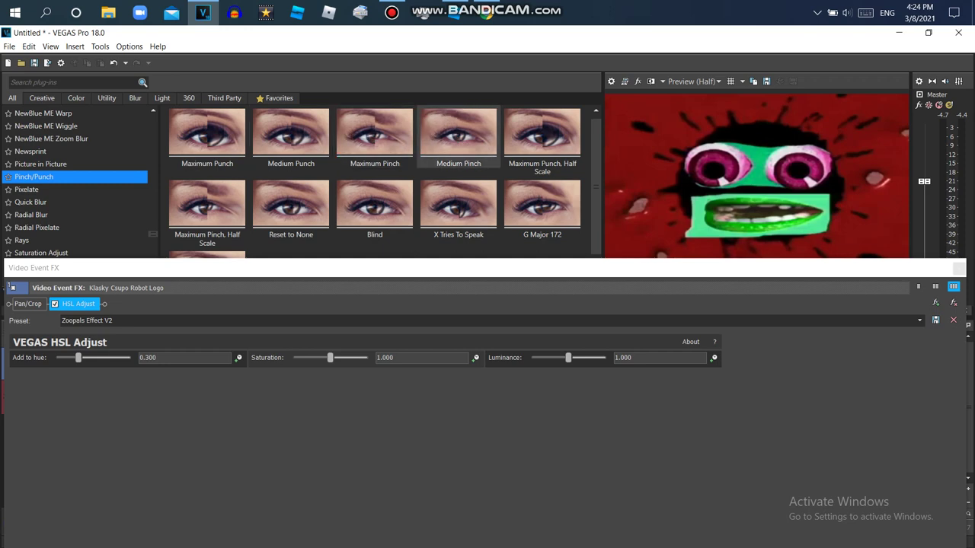
{"action": "left_click_drag", "start_coordinate": [458, 137], "coordinate": [111, 305]}
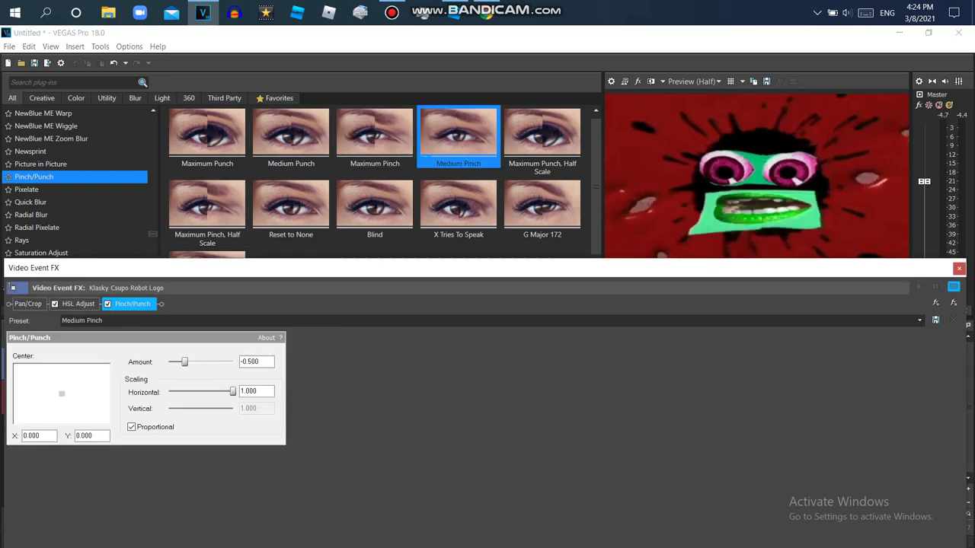
Try the Maximum Pinch preset in place of Medium Pinch, and return to Medium Pinch.
{"action": "left_click", "coordinate": [953, 303]}
{"action": "left_click_drag", "start_coordinate": [375, 137], "coordinate": [126, 305]}
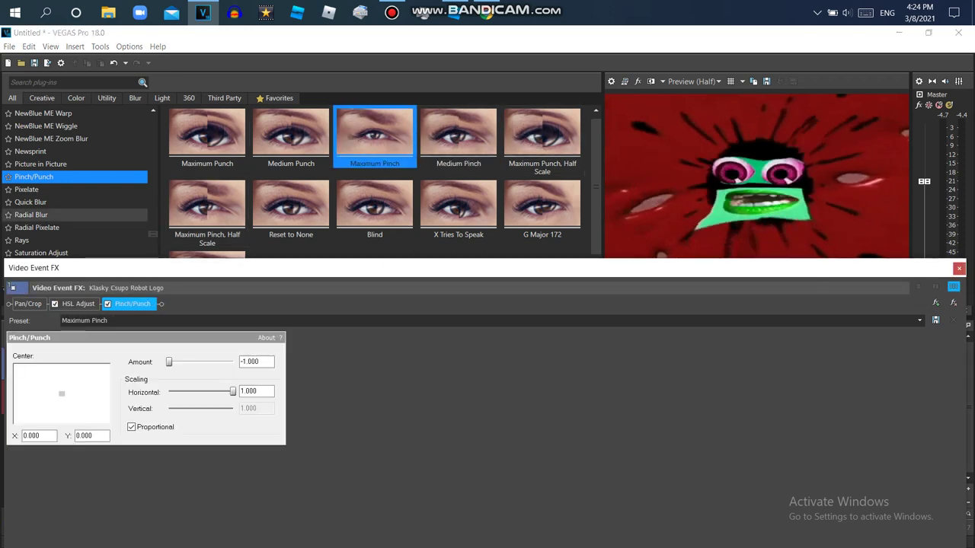
{"action": "double_click", "coordinate": [434, 136]}
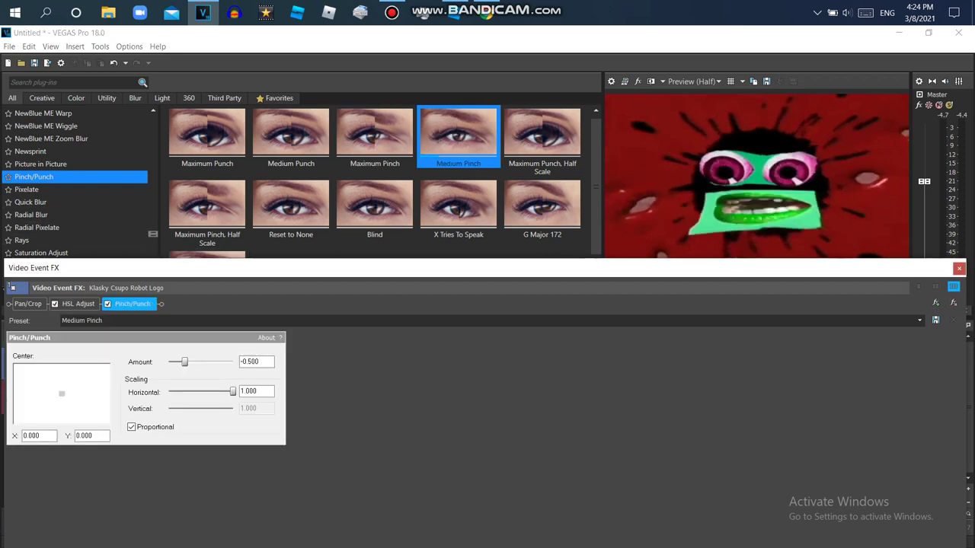
Add the Mirror effect with the Reflect Top preset to the end of the clip's effect chain.
{"action": "left_click_drag", "start_coordinate": [153, 234], "coordinate": [153, 227]}
{"action": "left_click", "coordinate": [25, 213]}
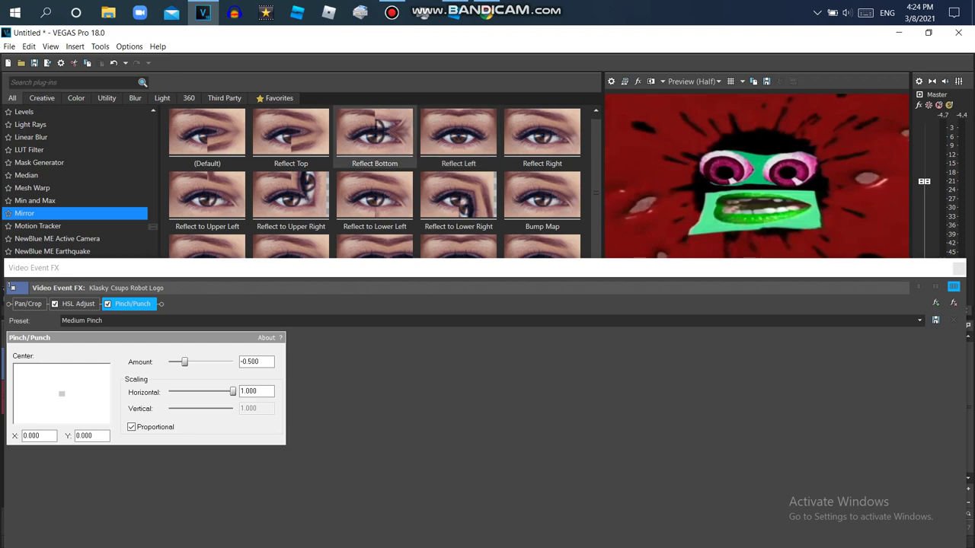
{"action": "double_click", "coordinate": [260, 141]}
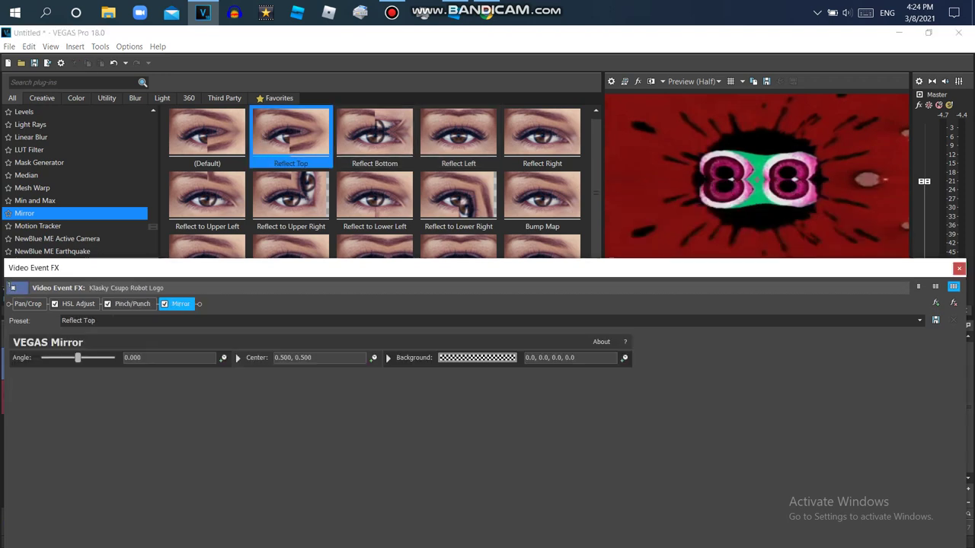
{"action": "left_click", "coordinate": [958, 268]}
Duplicate the video track and lower the upper track clip's opacity to 52%.
{"action": "right_click", "coordinate": [424, 361]}
{"action": "left_click", "coordinate": [457, 250]}
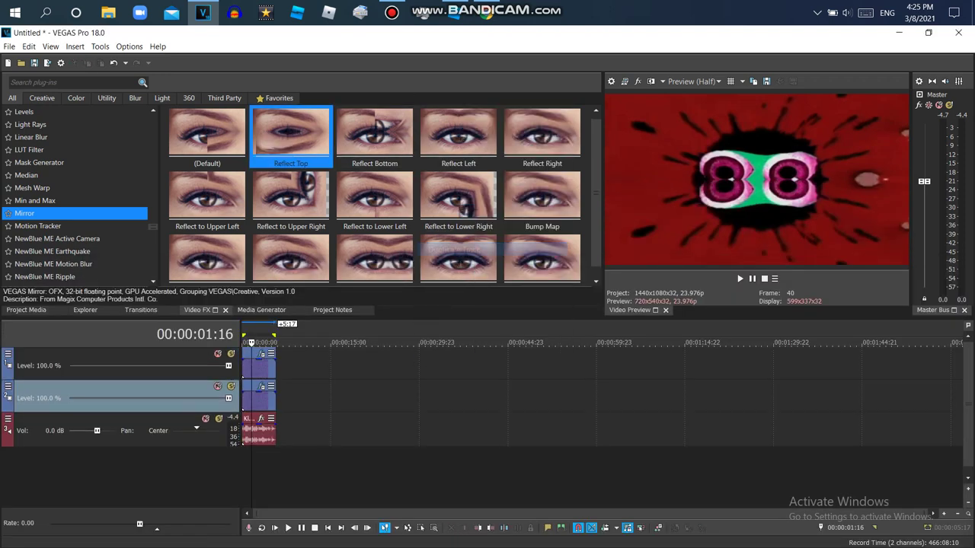
{"action": "left_click_drag", "start_coordinate": [258, 358], "coordinate": [259, 360]}
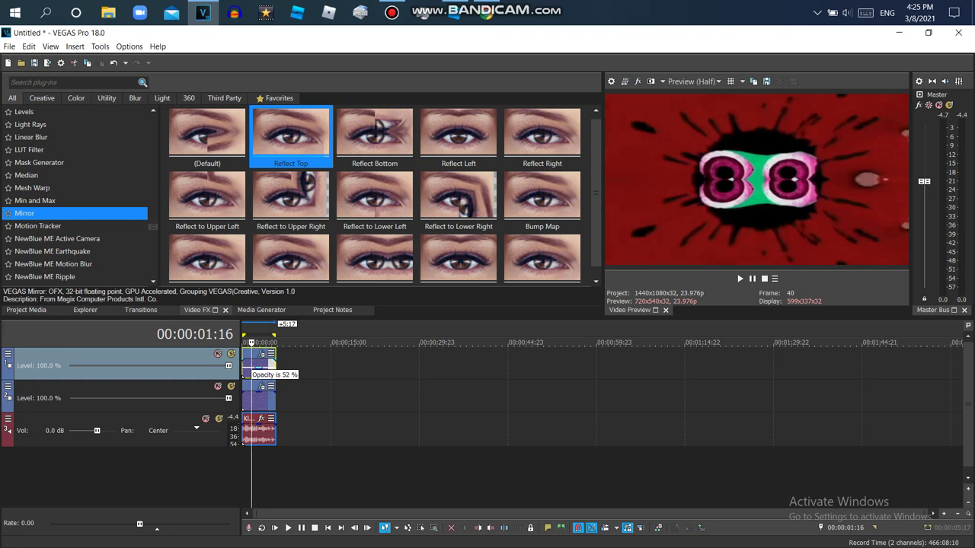
Add the Threshold effect at 50% to the upper clip and place it between HSL Adjust and Pinch/Punch.
{"action": "left_click_drag", "start_coordinate": [153, 227], "coordinate": [153, 241]}
{"action": "left_click", "coordinate": [46, 203]}
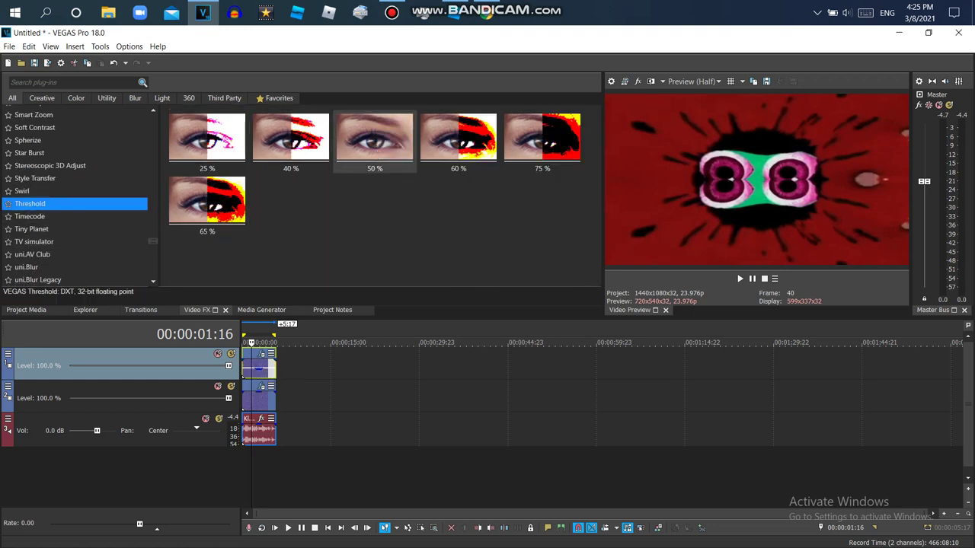
{"action": "left_click", "coordinate": [374, 142]}
{"action": "left_click_drag", "start_coordinate": [375, 143], "coordinate": [259, 368]}
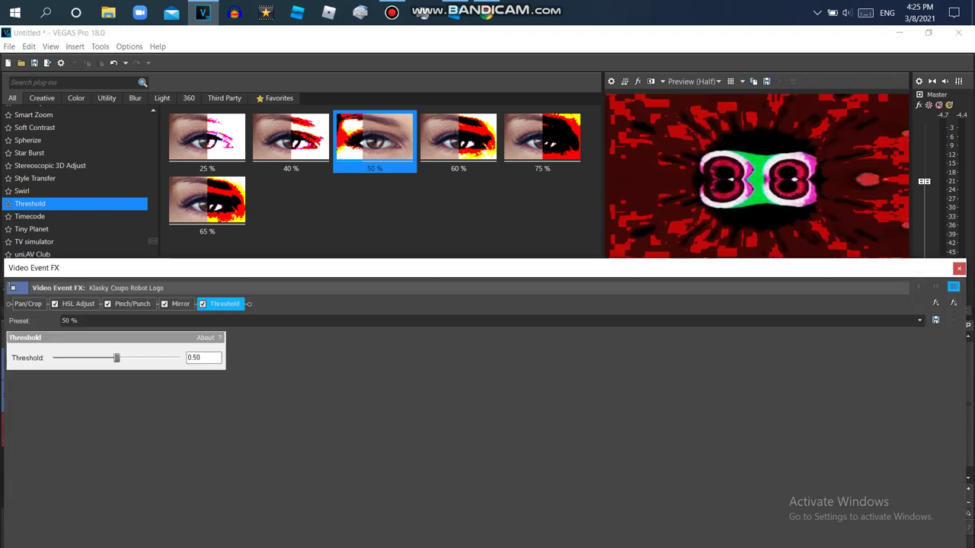
{"action": "left_click_drag", "start_coordinate": [224, 304], "coordinate": [129, 304]}
Review the HSL Adjust, Threshold, Pinch/Punch and Mirror settings on the upper track's clip.
{"action": "left_click", "coordinate": [78, 304]}
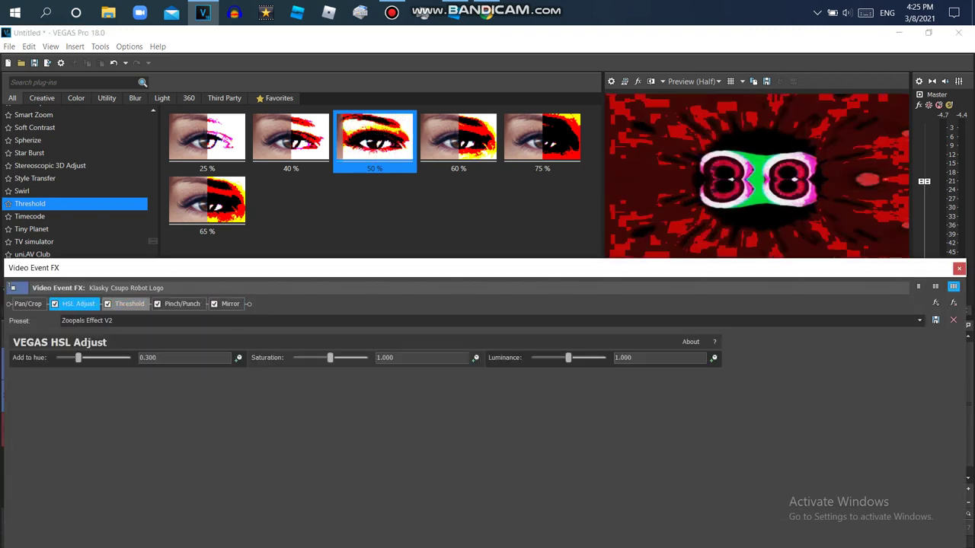
{"action": "left_click", "coordinate": [129, 304]}
{"action": "left_click", "coordinate": [182, 304]}
{"action": "left_click", "coordinate": [229, 304]}
{"action": "left_click", "coordinate": [959, 268]}
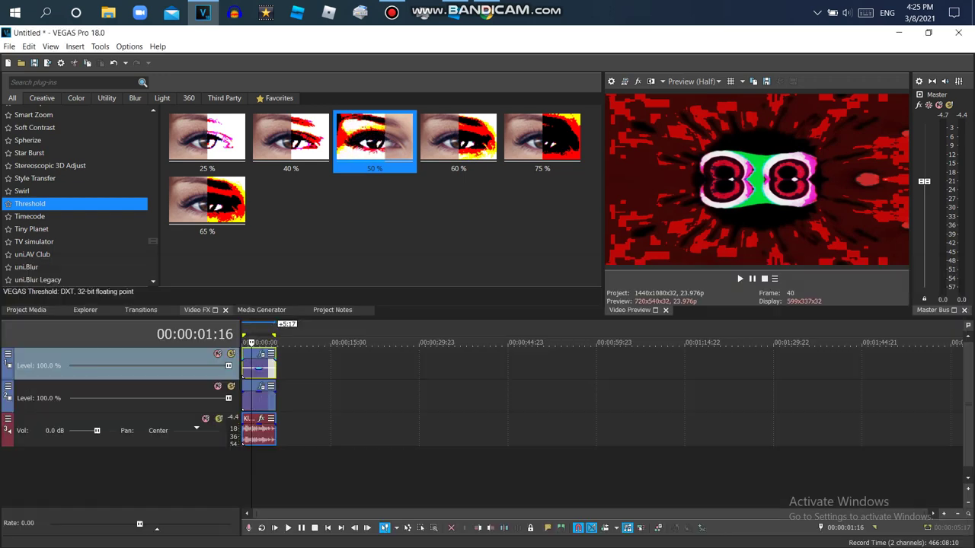
Review the HSL Adjust, Pinch/Punch and Mirror settings on the lower track's clip.
{"action": "left_click", "coordinate": [260, 386]}
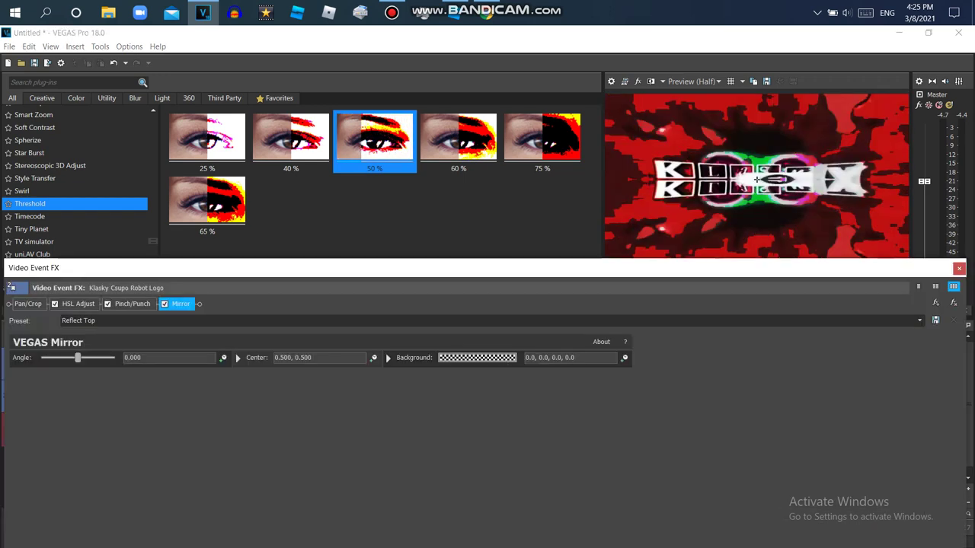
{"action": "left_click", "coordinate": [77, 304]}
{"action": "left_click", "coordinate": [132, 304]}
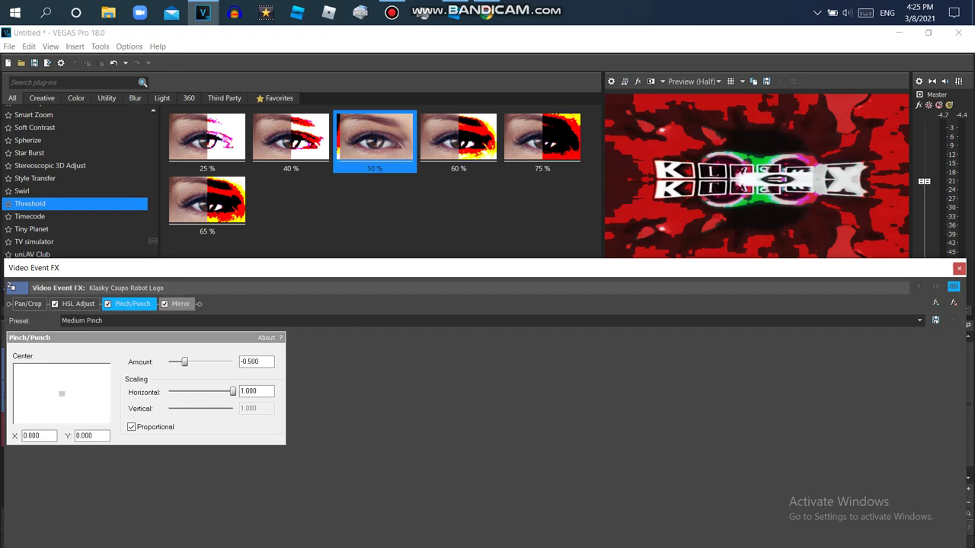
{"action": "left_click", "coordinate": [180, 304]}
{"action": "left_click", "coordinate": [958, 268]}
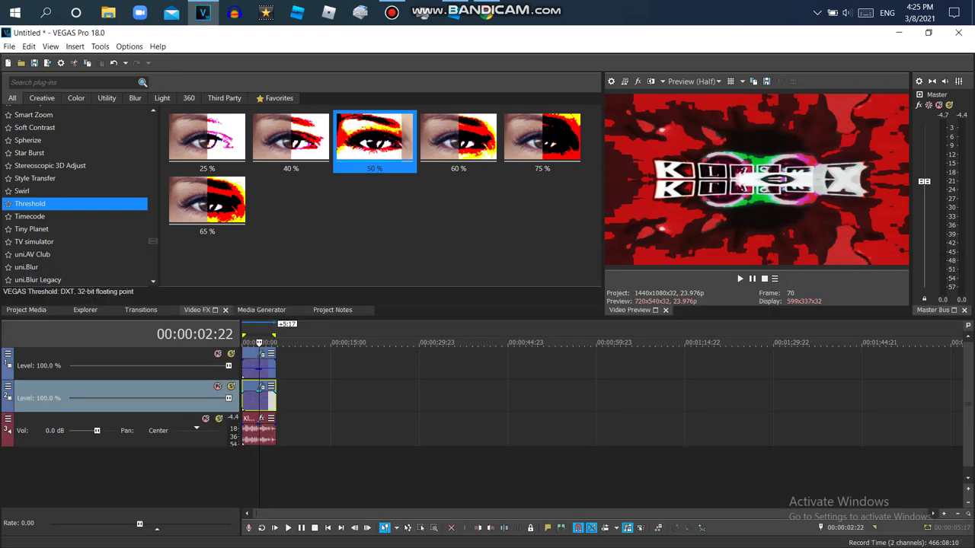
Select the lower clip's full time range and play the finished effect from the start.
{"action": "double_click", "coordinate": [261, 400]}
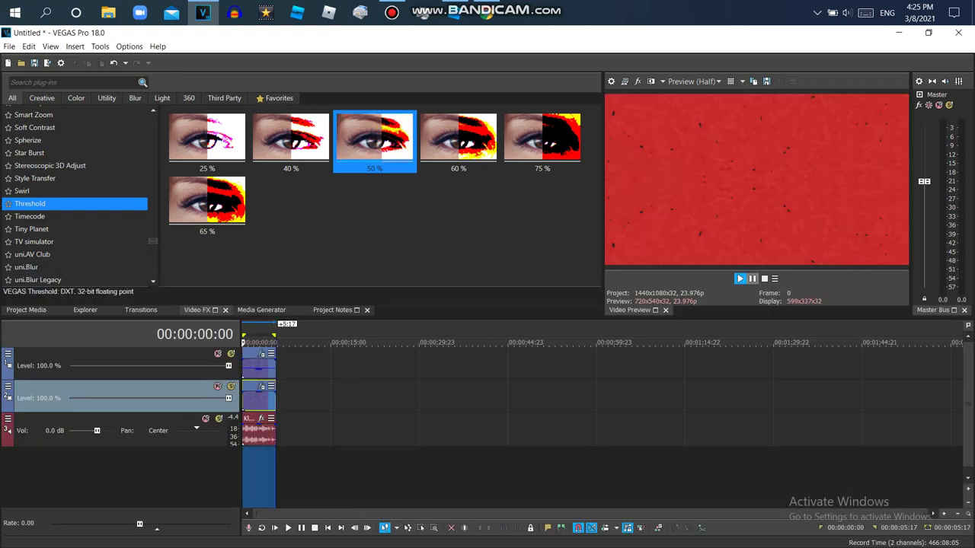
{"action": "key", "text": "space"}
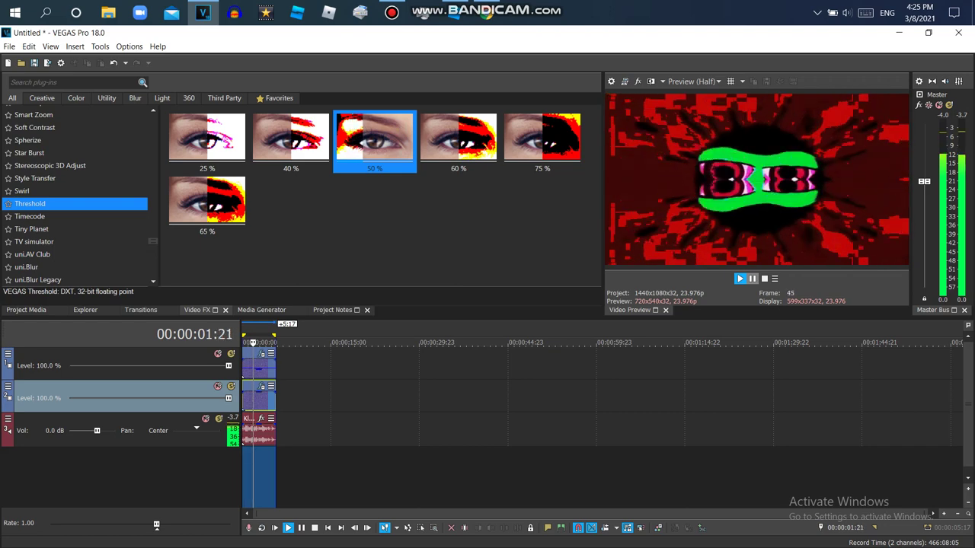
Launch Audacity, and delete the logo clip's audio track from the VEGAS Pro timeline.
{"action": "key", "text": "space"}
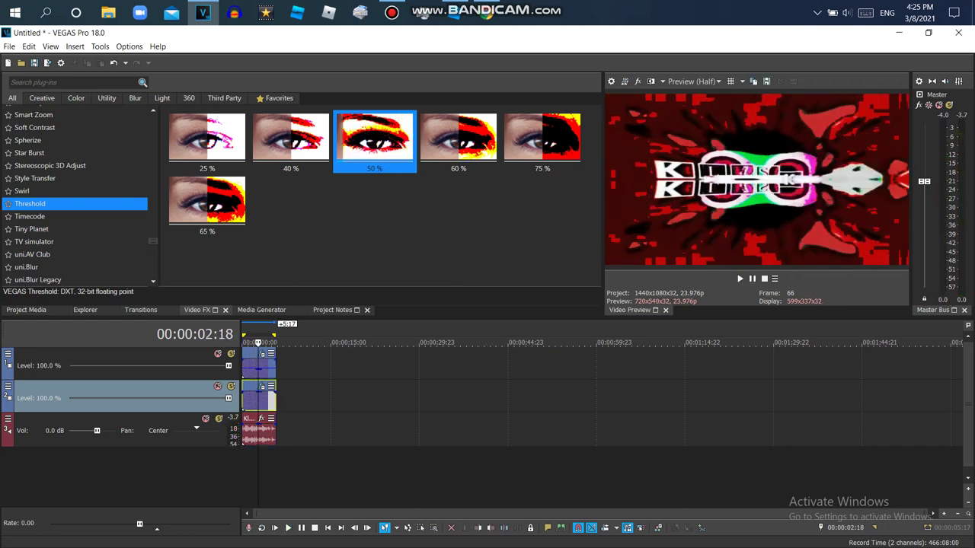
{"action": "left_click", "coordinate": [235, 12]}
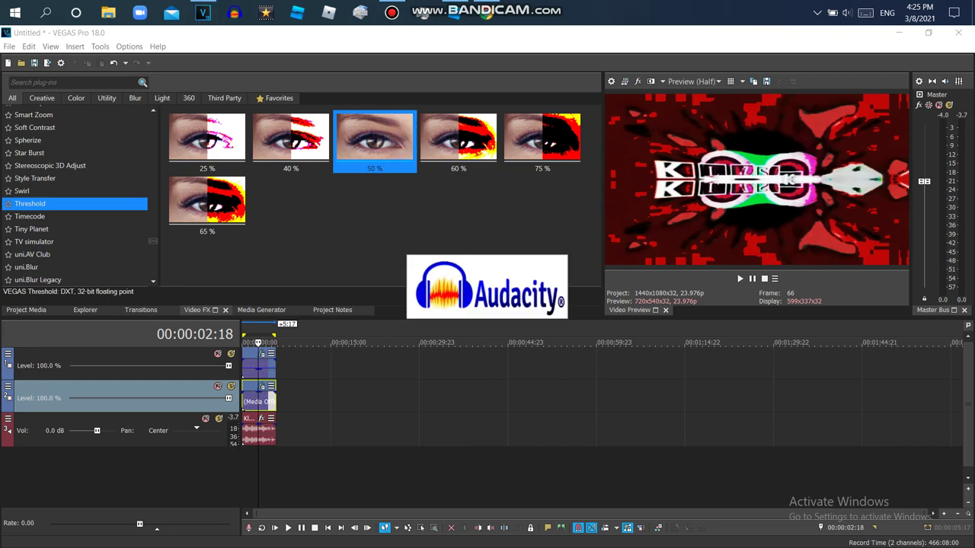
{"action": "right_click", "coordinate": [301, 430]}
{"action": "left_click", "coordinate": [332, 342]}
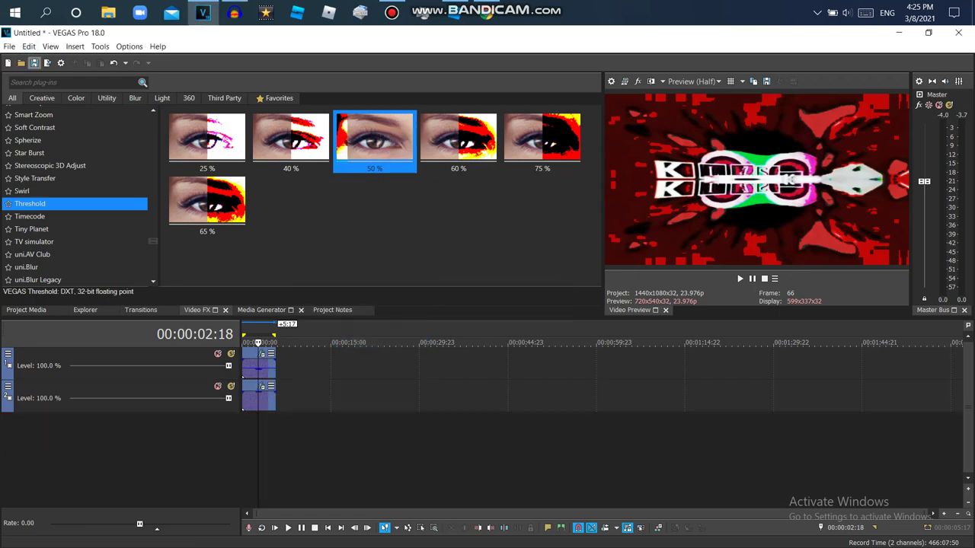
Import Jovian Audio.mp3, move its event to the start of the timeline and select its full time range.
{"action": "key", "text": "ctrl+o"}
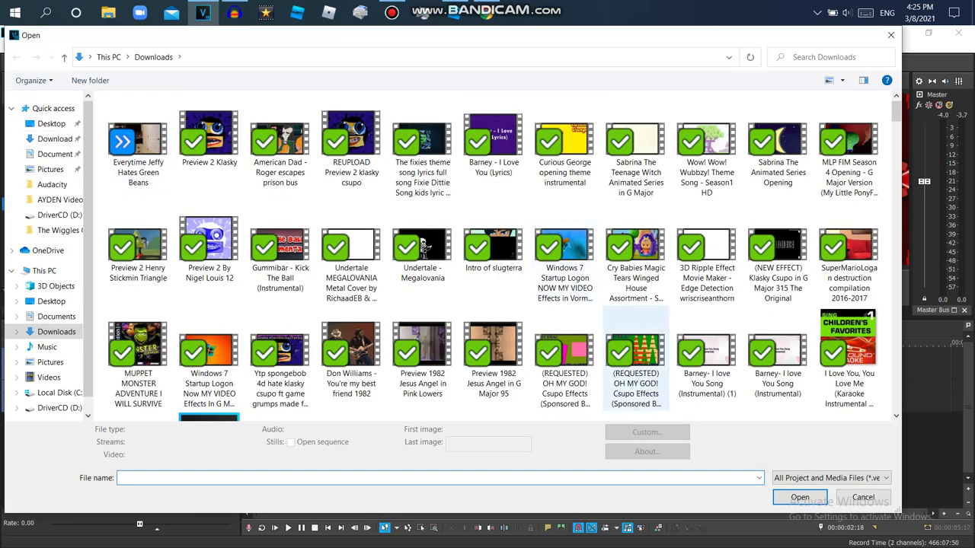
{"action": "type", "text": "jp"}
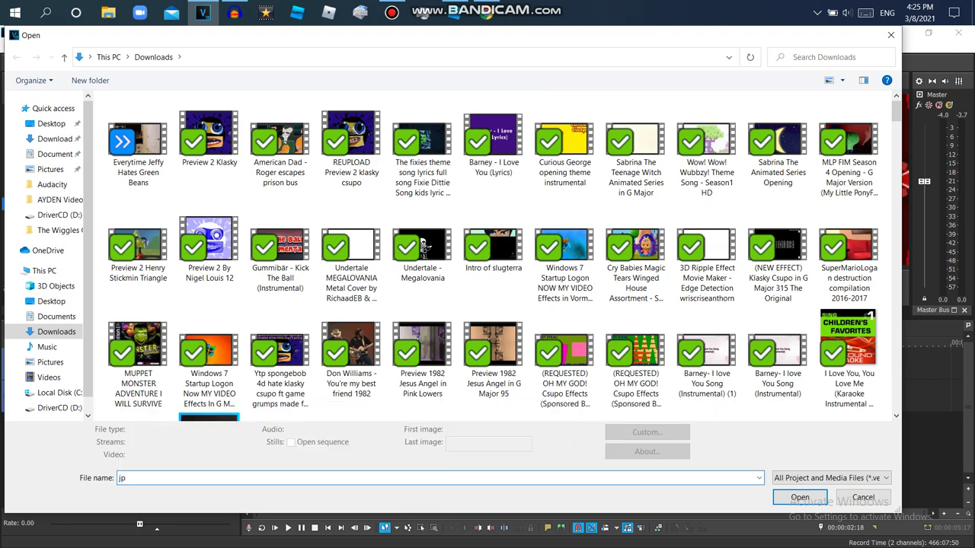
{"action": "key", "text": "BackSpace"}
{"action": "key", "text": "Return"}
{"action": "key", "text": "Return"}
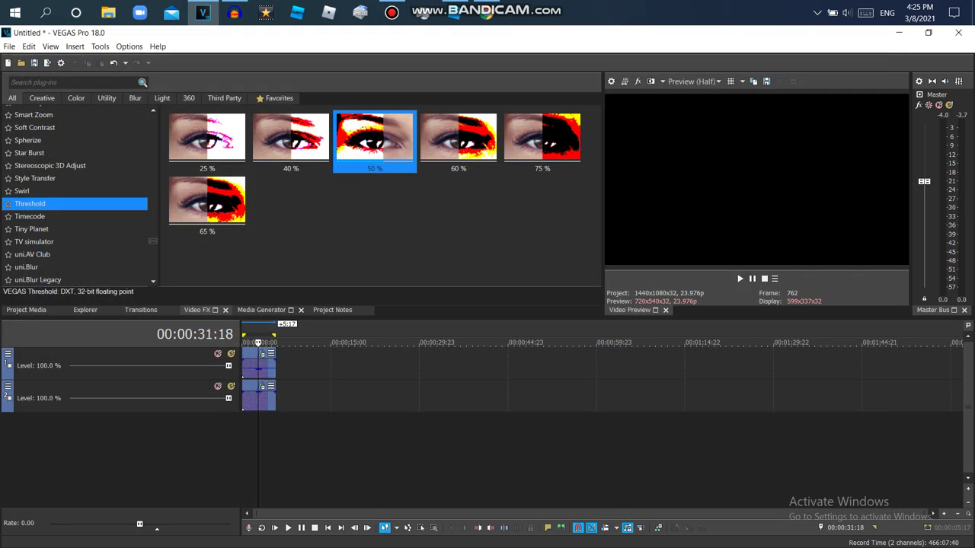
{"action": "left_click_drag", "start_coordinate": [344, 436], "coordinate": [328, 436]}
{"action": "double_click", "coordinate": [328, 435]}
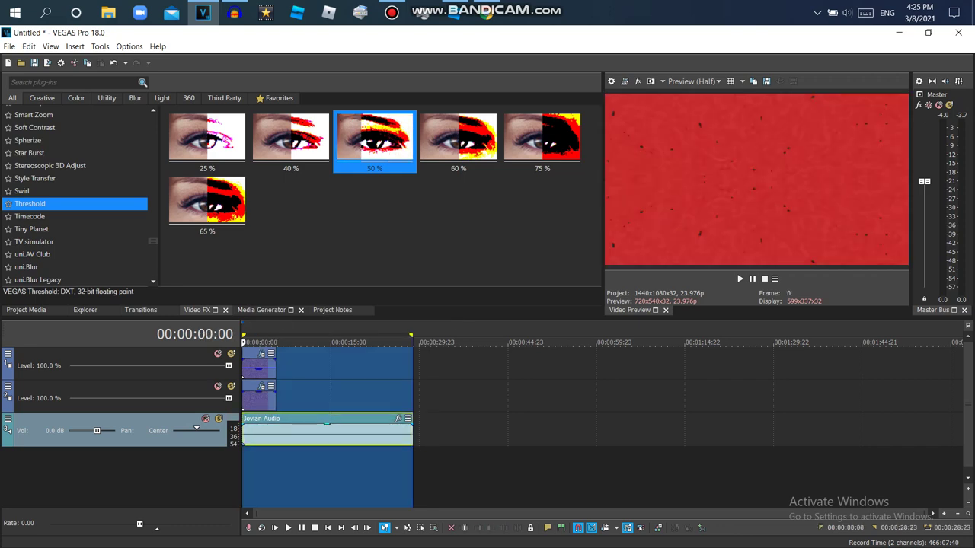
Play the imported Jovian Audio sound with the effect, and delete its event from the timeline.
{"action": "key", "text": "space"}
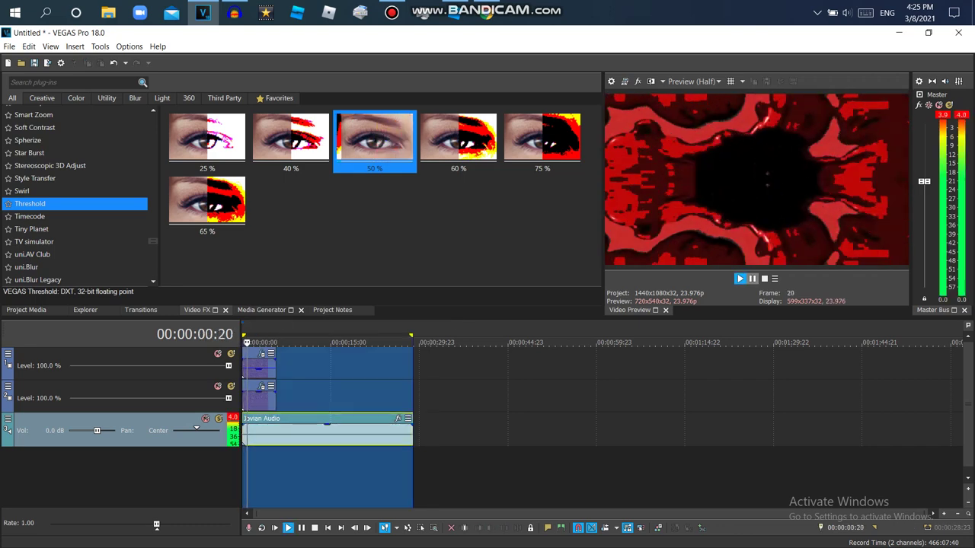
{"action": "right_click", "coordinate": [377, 431]}
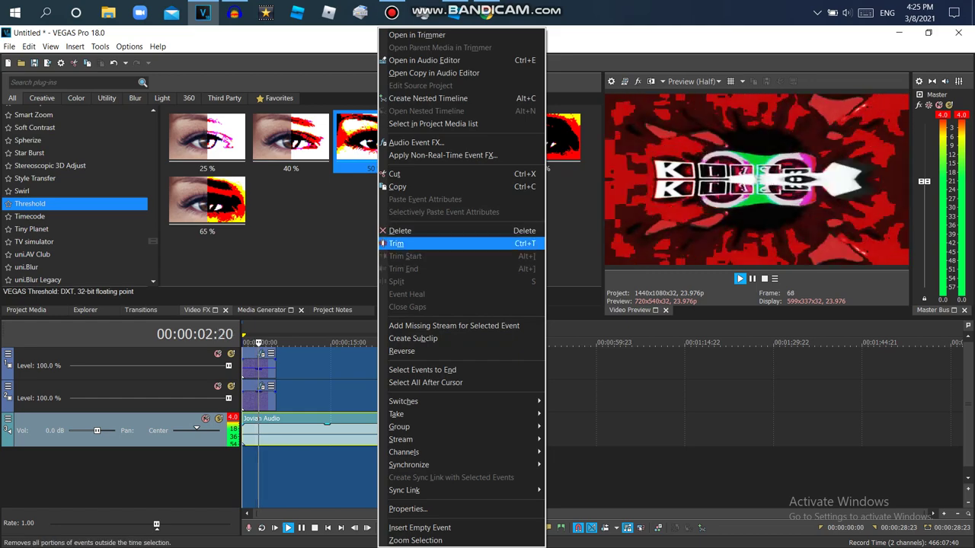
{"action": "left_click", "coordinate": [389, 231]}
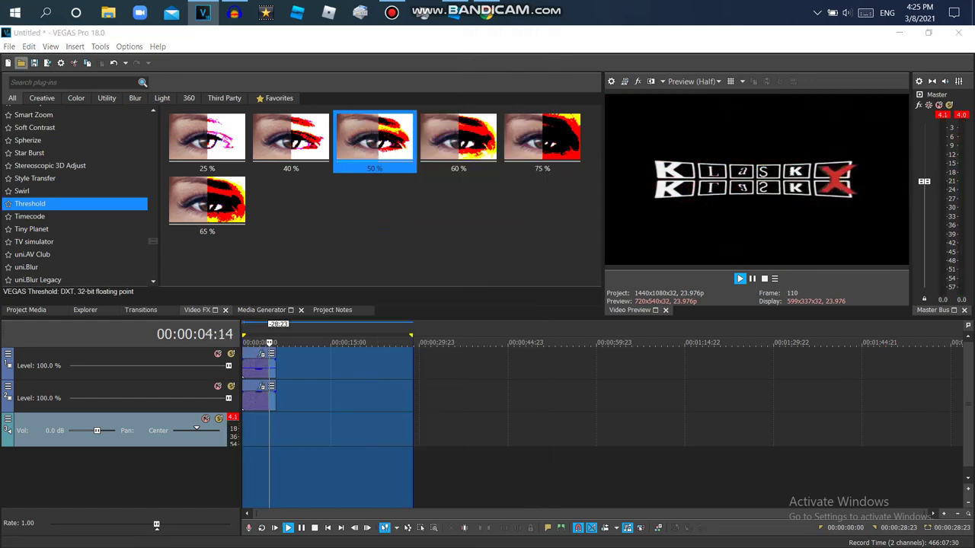
Import Jovian Audio.mp4 onto the timeline and remove Jovian Audio.mp3 from the project media.
{"action": "key", "text": "ctrl+o"}
{"action": "type", "text": "jo"}
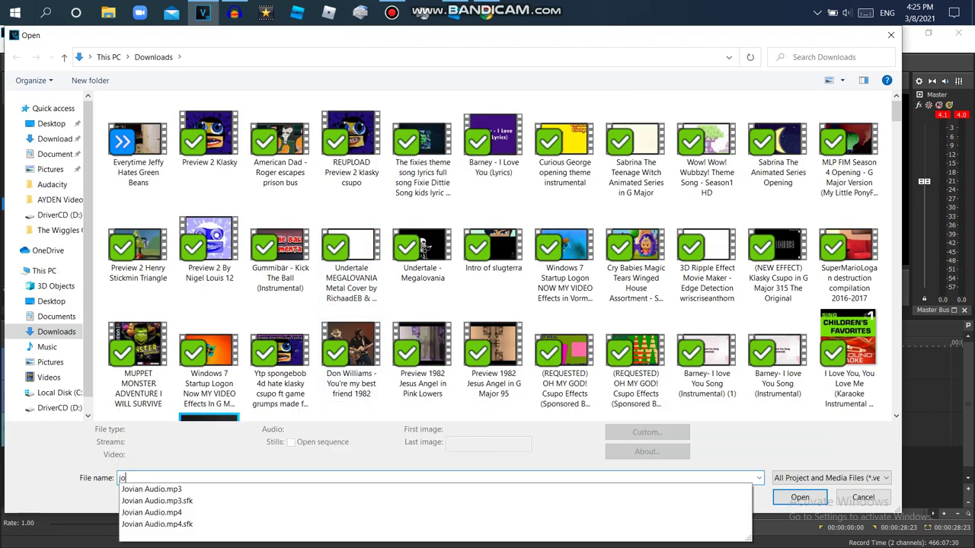
{"action": "key", "text": "Down"}
{"action": "key", "text": "Return"}
{"action": "key", "text": "Return"}
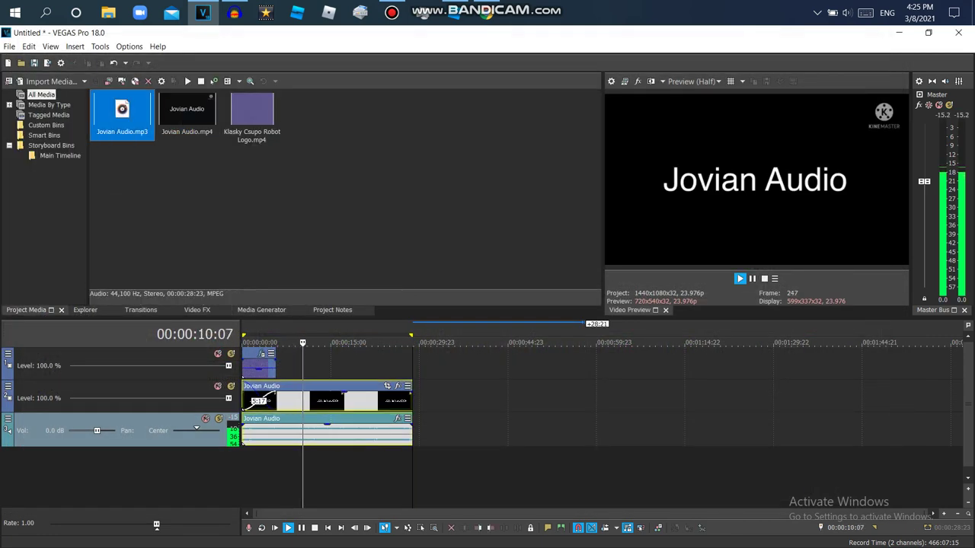
{"action": "right_click", "coordinate": [107, 124]}
{"action": "left_click", "coordinate": [176, 298]}
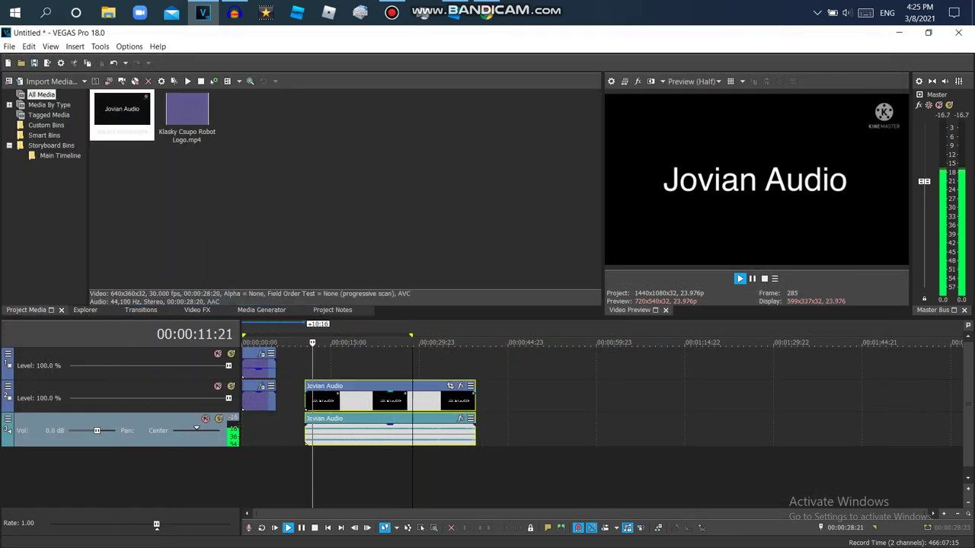
Move the Jovian Audio clip to 00:00:16:14 with its time range selected, and raise the audio track volume to 12.0 dB.
{"action": "left_click_drag", "start_coordinate": [389, 420], "coordinate": [424, 420]}
{"action": "double_click", "coordinate": [424, 400]}
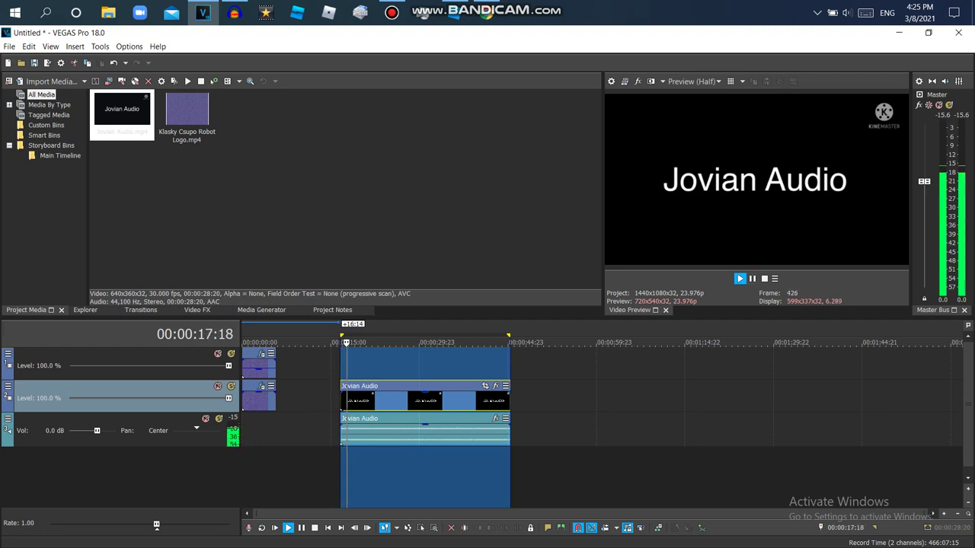
{"action": "left_click_drag", "start_coordinate": [97, 431], "coordinate": [114, 431]}
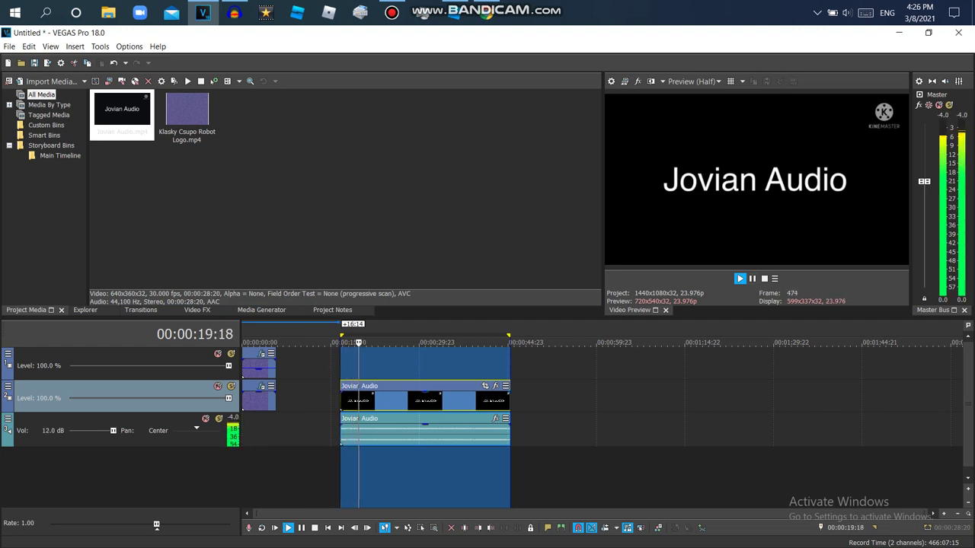
{"action": "key", "text": "space"}
Render the selected range as Jovian Audio.wav in Wave (Microsoft) format with the 96,000 Hz, 32 Bit (IEEE Float), Stereo, PCM template.
{"action": "left_click", "coordinate": [10, 46]}
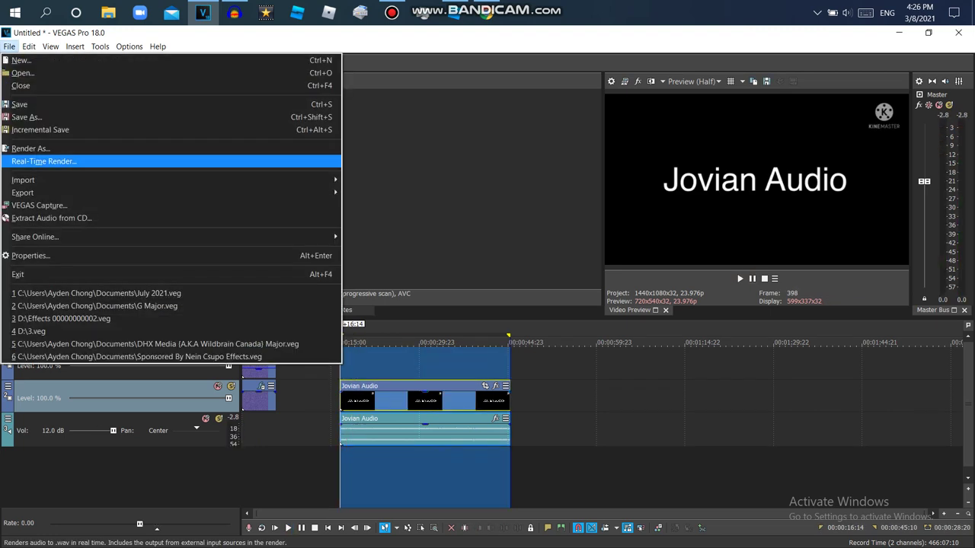
{"action": "left_click", "coordinate": [44, 145]}
{"action": "left_click", "coordinate": [276, 283]}
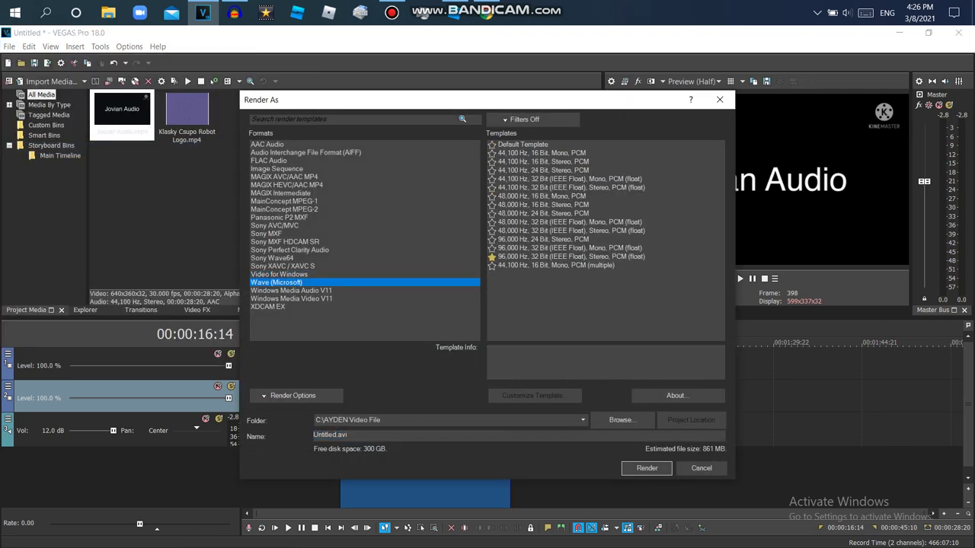
{"action": "left_click", "coordinate": [571, 257]}
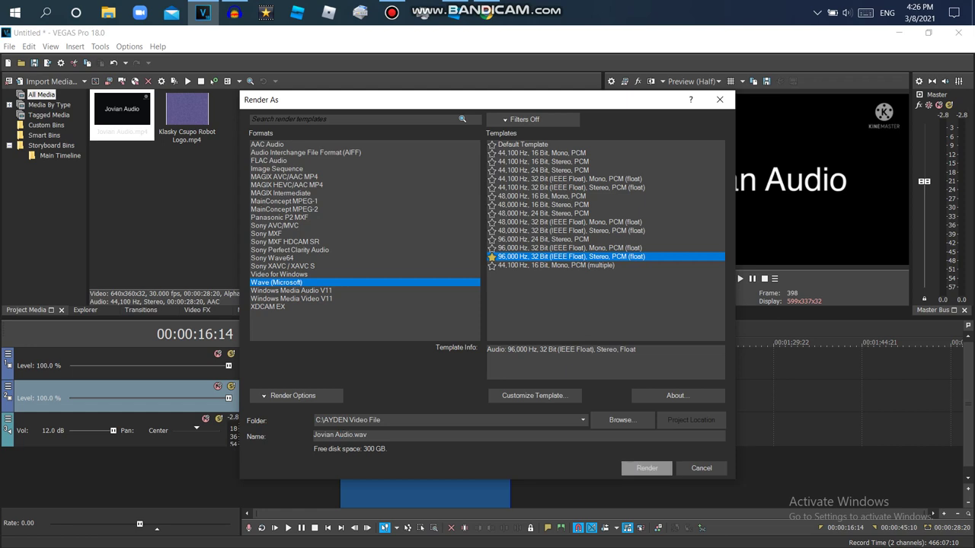
{"action": "left_click", "coordinate": [647, 468]}
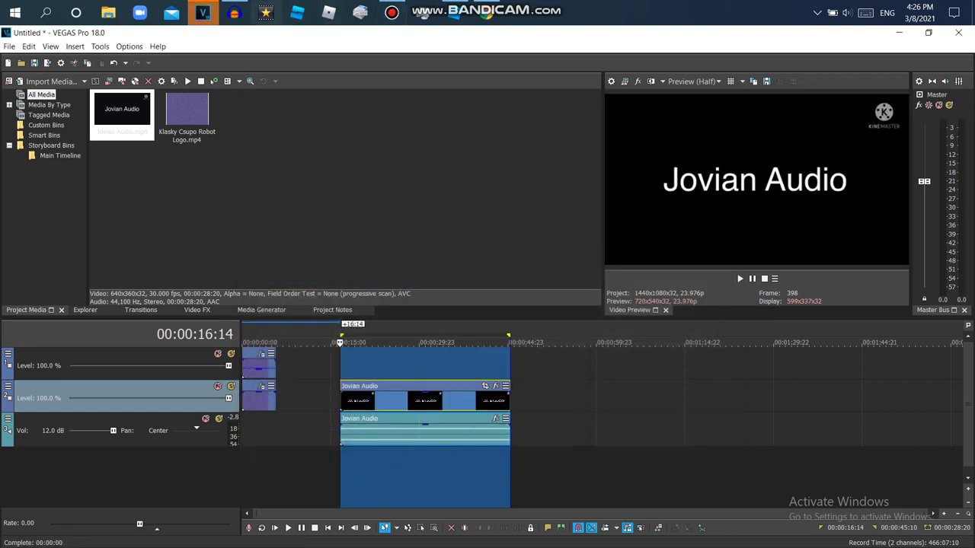
Delete the Jovian Audio clip from the timeline and select the lower logo clip's time range.
{"action": "right_click", "coordinate": [437, 435]}
{"action": "left_click", "coordinate": [460, 230]}
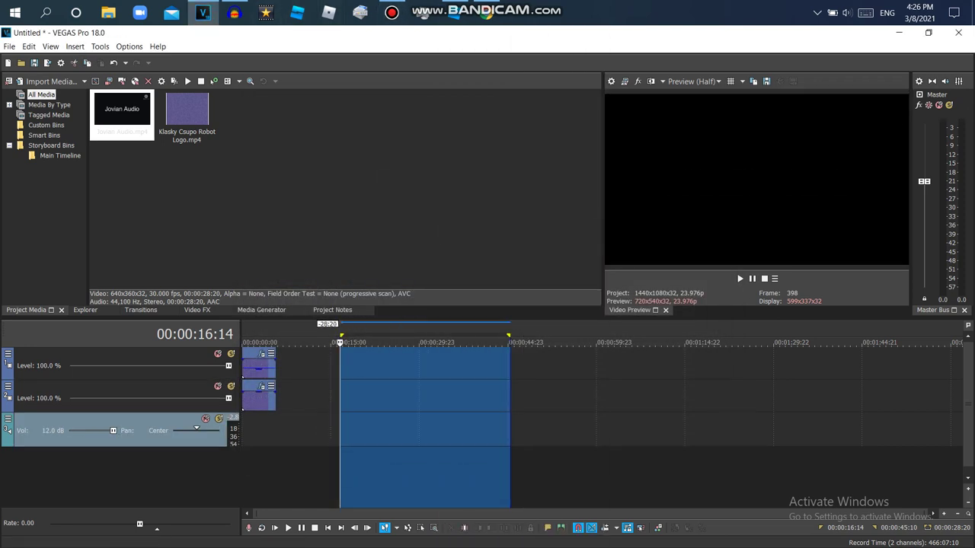
{"action": "double_click", "coordinate": [258, 399]}
Switch to Audacity and load Klasky Csupo Robot Logo.wav from the Downloads folder.
{"action": "left_click", "coordinate": [234, 12]}
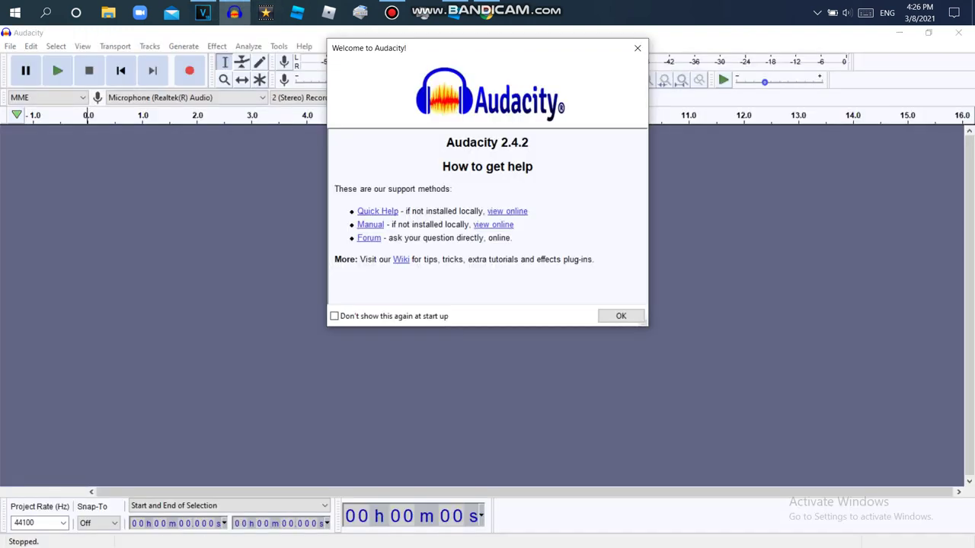
{"action": "left_click", "coordinate": [638, 48]}
{"action": "left_click", "coordinate": [10, 46]}
{"action": "mouse_move", "coordinate": [34, 154]}
{"action": "key", "text": "Return"}
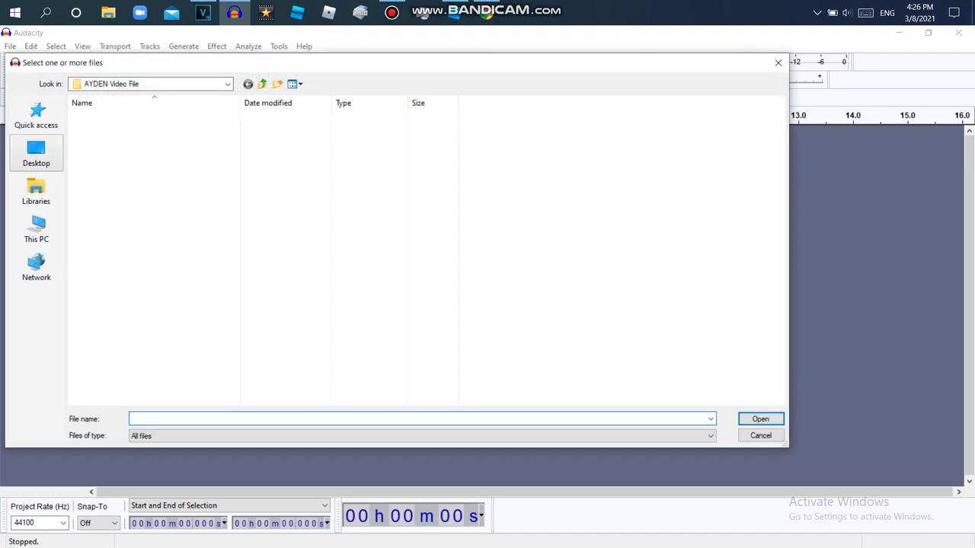
{"action": "left_click", "coordinate": [36, 154]}
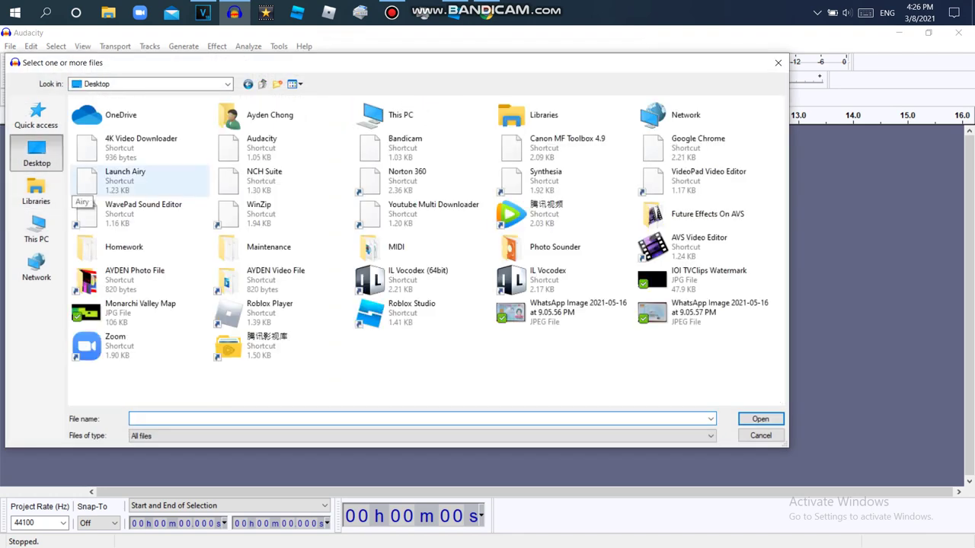
{"action": "left_click", "coordinate": [36, 228]}
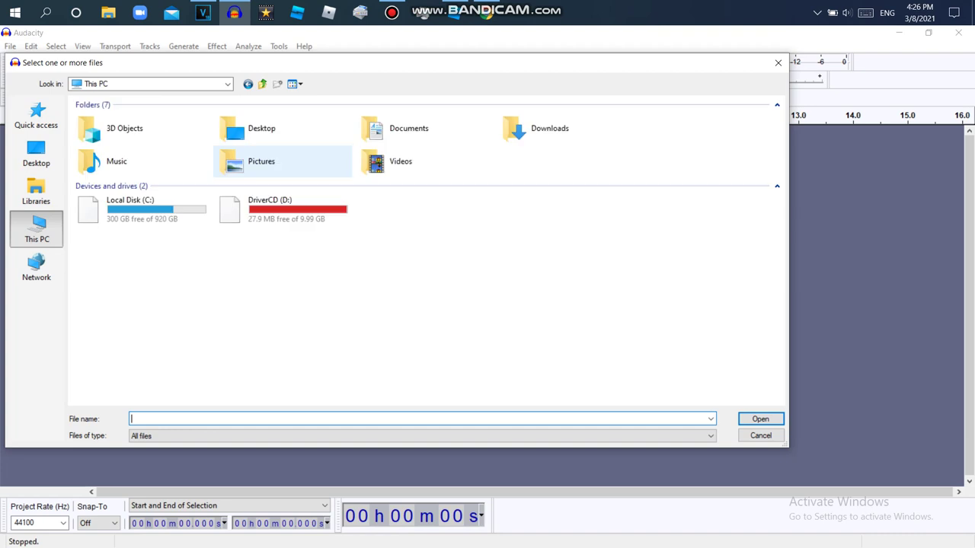
{"action": "double_click", "coordinate": [550, 128]}
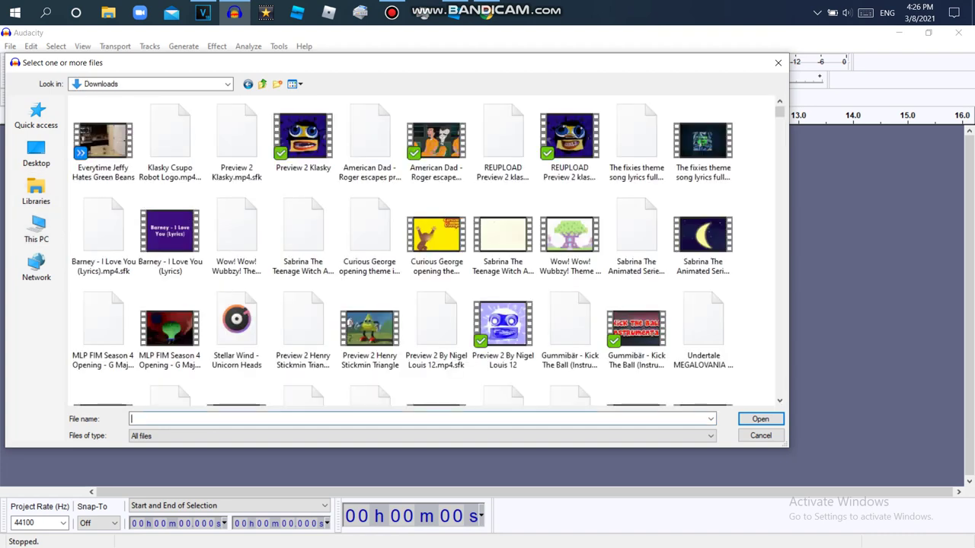
{"action": "type", "text": "kl"}
{"action": "left_click_drag", "start_coordinate": [698, 258], "coordinate": [698, 388]}
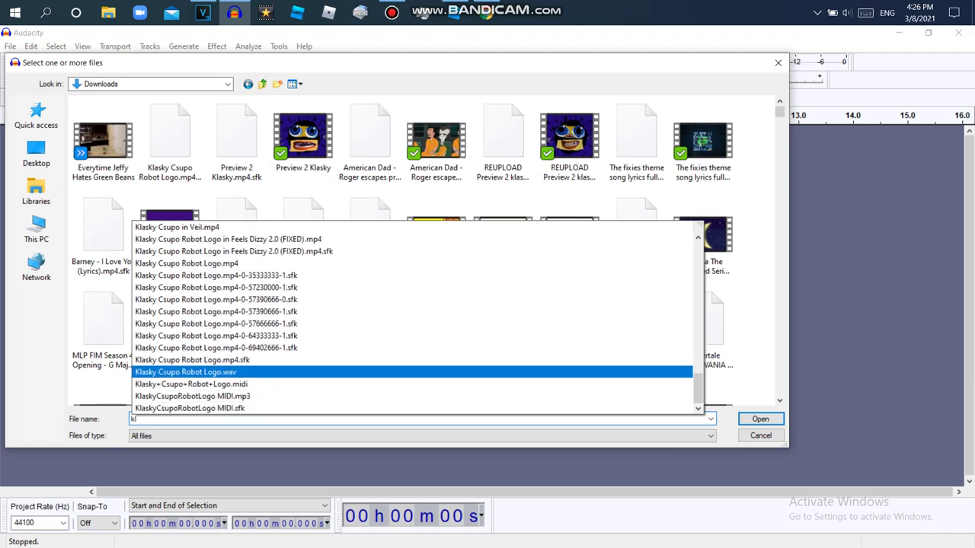
{"action": "left_click", "coordinate": [186, 372]}
{"action": "key", "text": "Return"}
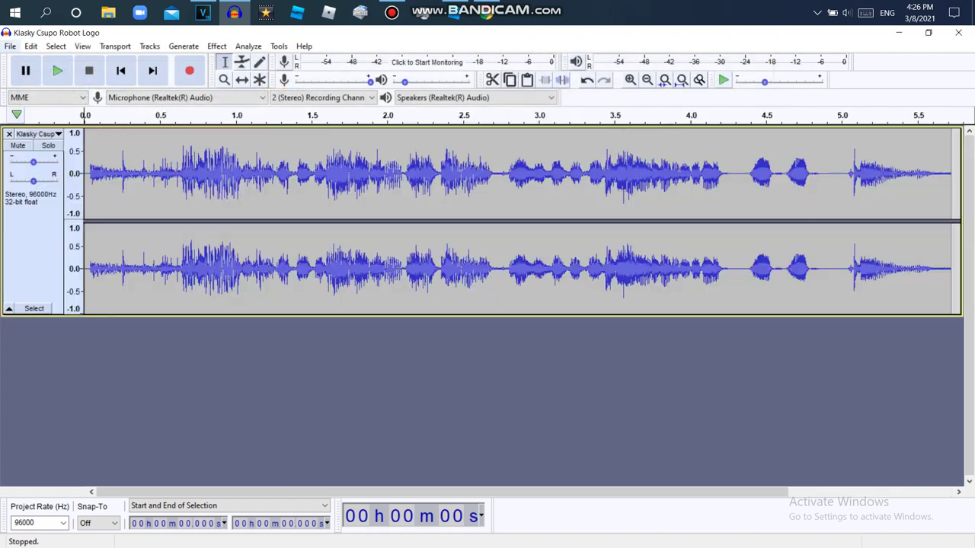
Import the rendered Jovian Audio.wav from the Desktop's video file folder as a second track.
{"action": "left_click", "coordinate": [10, 46]}
{"action": "mouse_move", "coordinate": [45, 154]}
{"action": "left_click", "coordinate": [155, 153]}
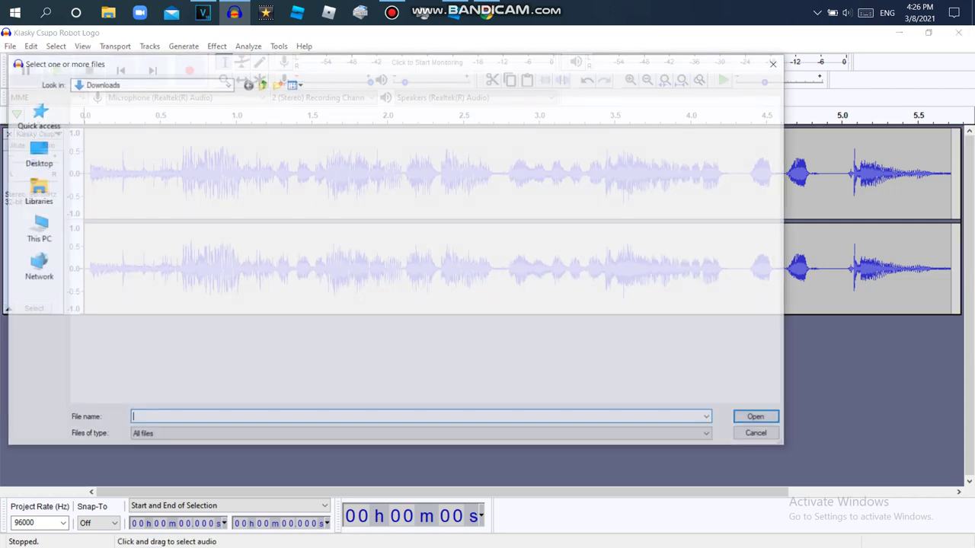
{"action": "left_click", "coordinate": [35, 192]}
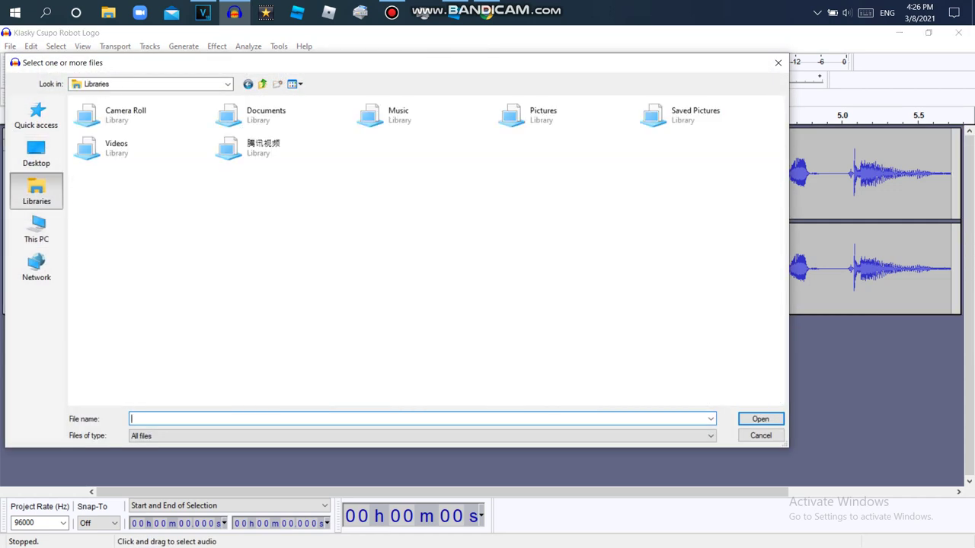
{"action": "left_click", "coordinate": [37, 230]}
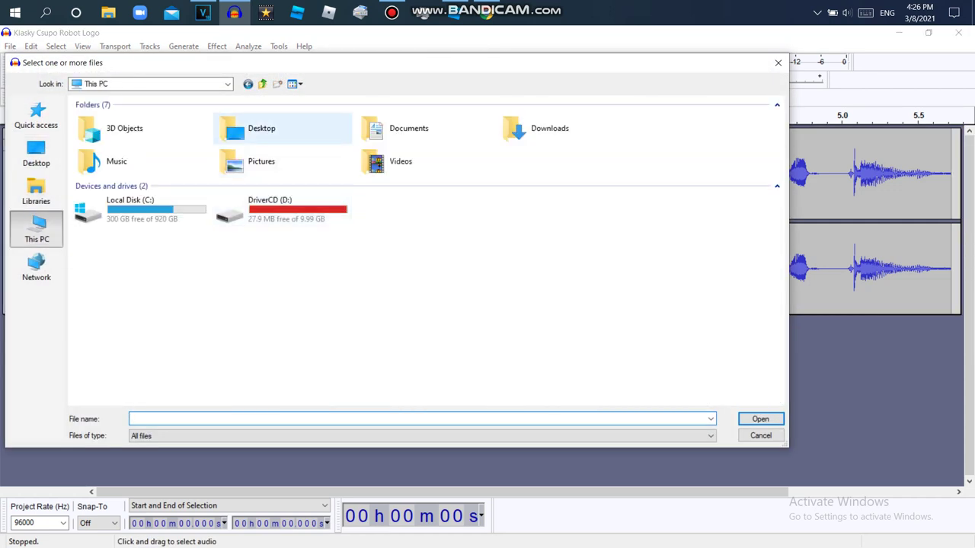
{"action": "double_click", "coordinate": [251, 129]}
{"action": "double_click", "coordinate": [114, 201]}
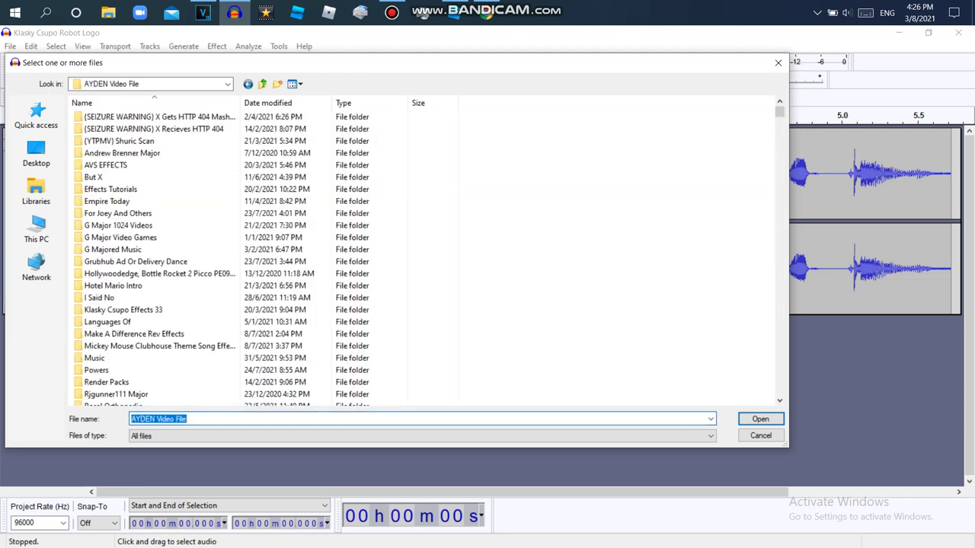
{"action": "type", "text": "jo"}
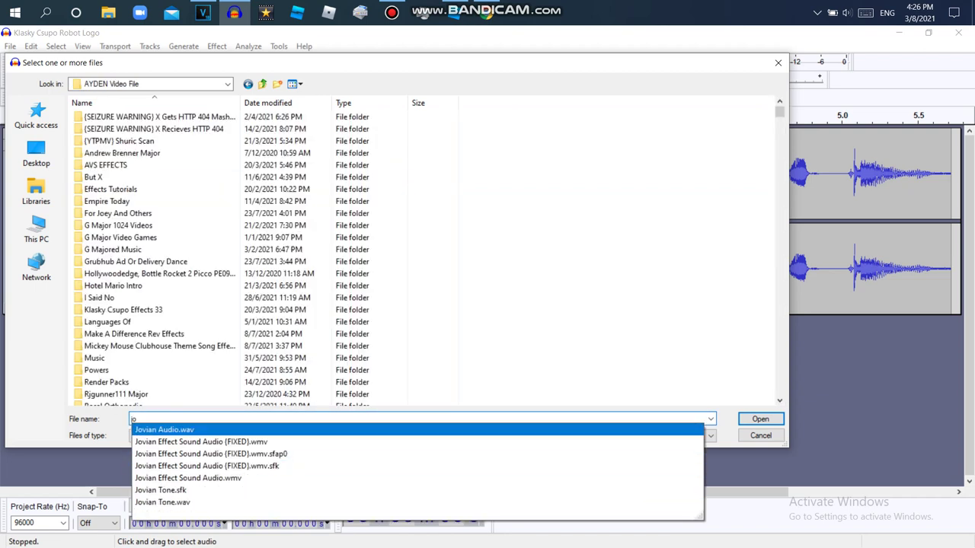
{"action": "key", "text": "Up"}
{"action": "key", "text": "Return"}
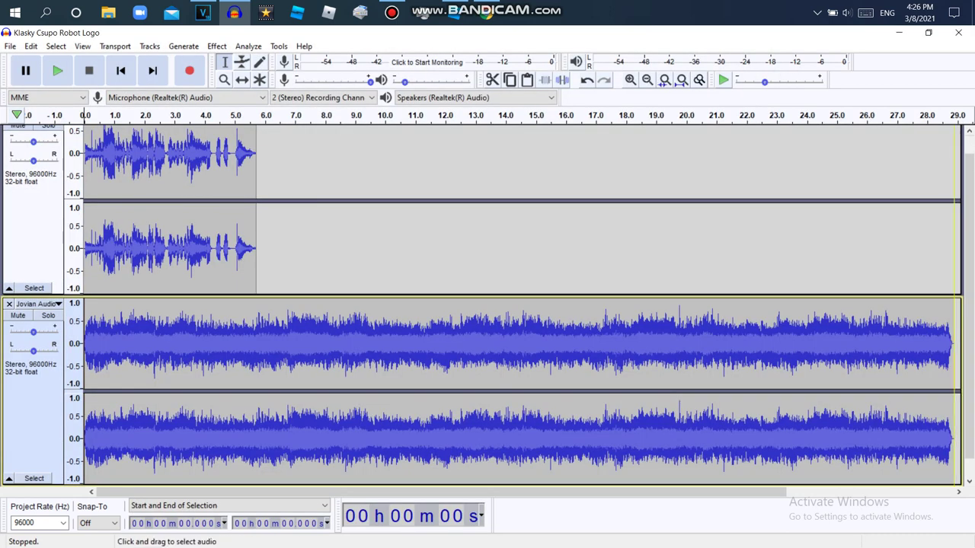
Delete the part of the Jovian Audio track that extends past the logo track's end, from 5.723 s to 28.984 s.
{"action": "left_click_drag", "start_coordinate": [954, 343], "coordinate": [256, 343]}
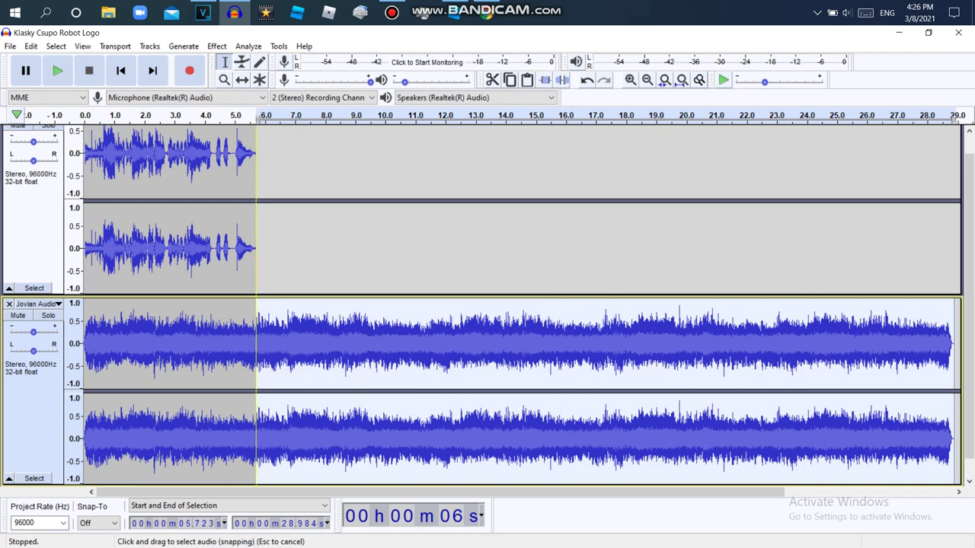
{"action": "left_click", "coordinate": [31, 46]}
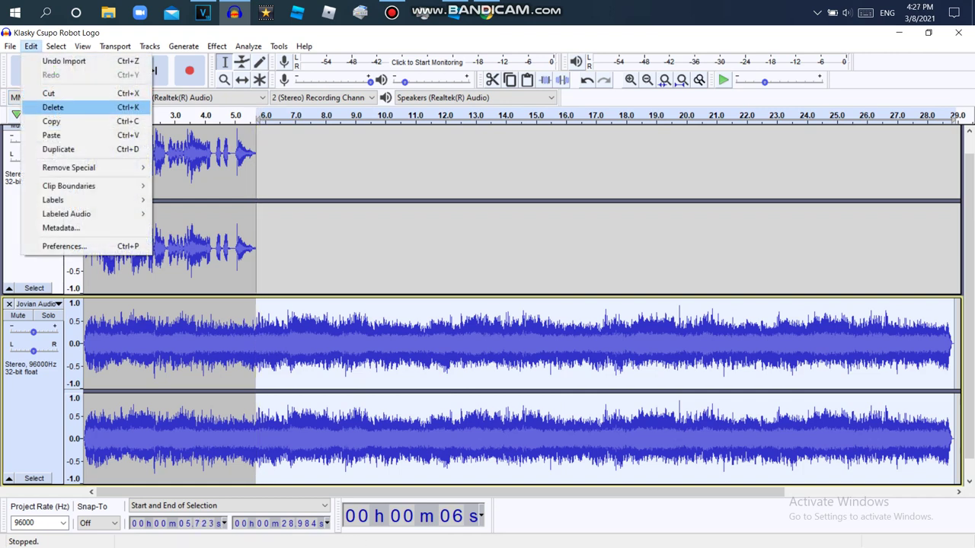
{"action": "left_click", "coordinate": [48, 104]}
Split both stereo tracks, removing the left channel of Jovian Audio and the right channel of the Klasky Csupo Robot Logo track.
{"action": "left_click", "coordinate": [36, 304]}
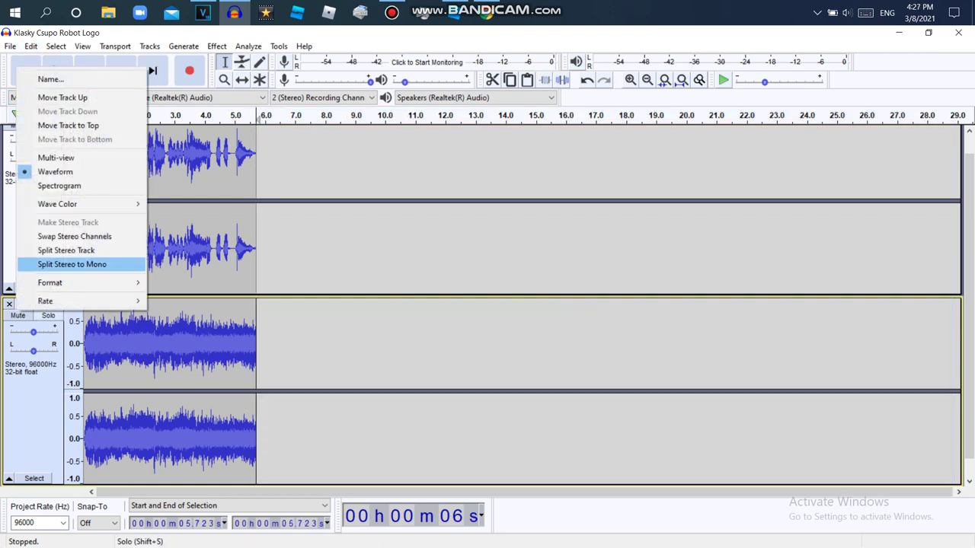
{"action": "left_click", "coordinate": [84, 249]}
{"action": "left_click", "coordinate": [9, 303]}
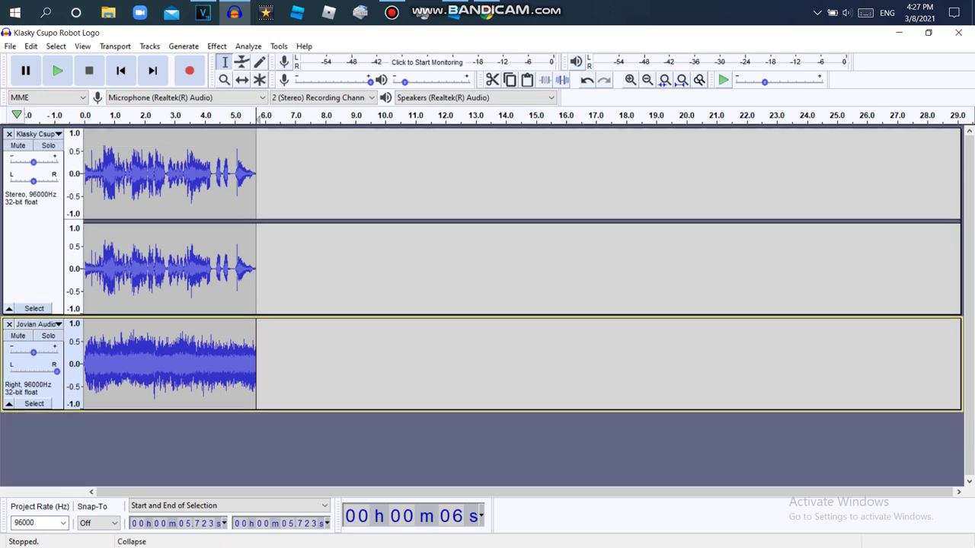
{"action": "left_click", "coordinate": [37, 133]}
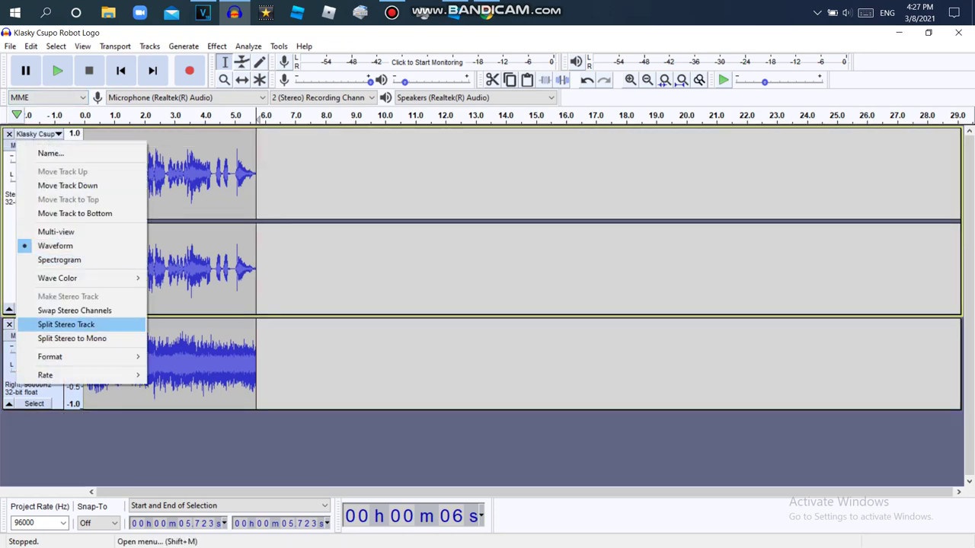
{"action": "left_click", "coordinate": [76, 322]}
{"action": "left_click", "coordinate": [9, 229]}
Combine the two remaining mono tracks into one stereo track, select all of its audio and play the beginning.
{"action": "left_click", "coordinate": [36, 133]}
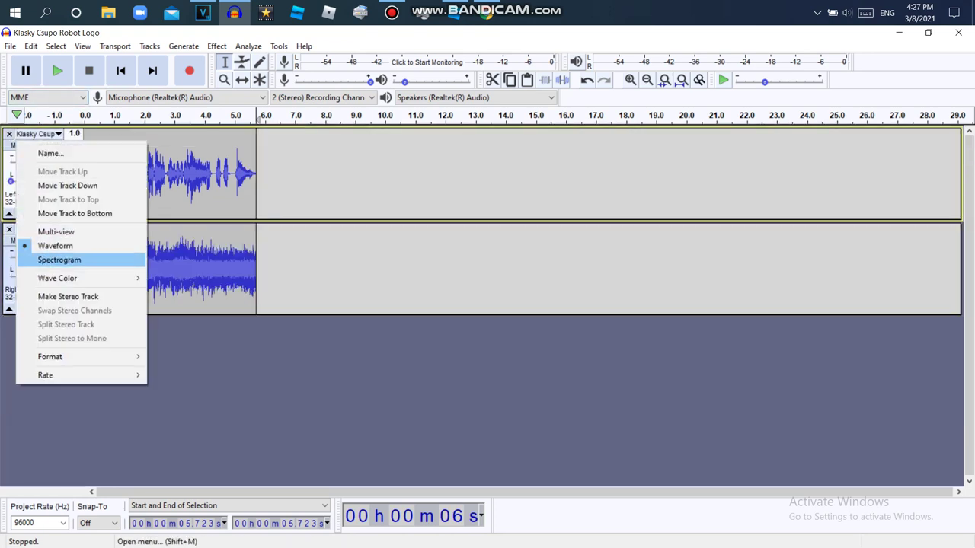
{"action": "left_click", "coordinate": [77, 296]}
{"action": "key", "text": "ctrl+a"}
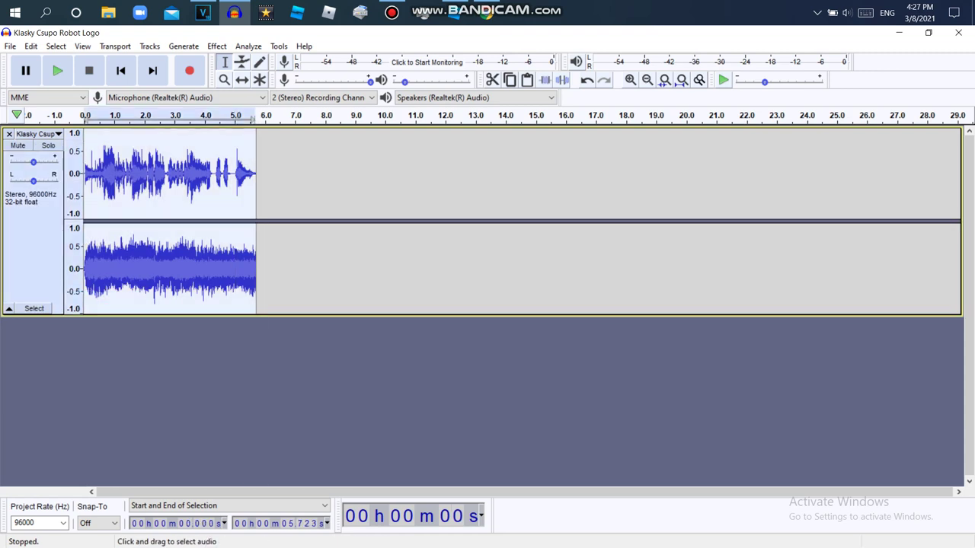
{"action": "left_click", "coordinate": [58, 71]}
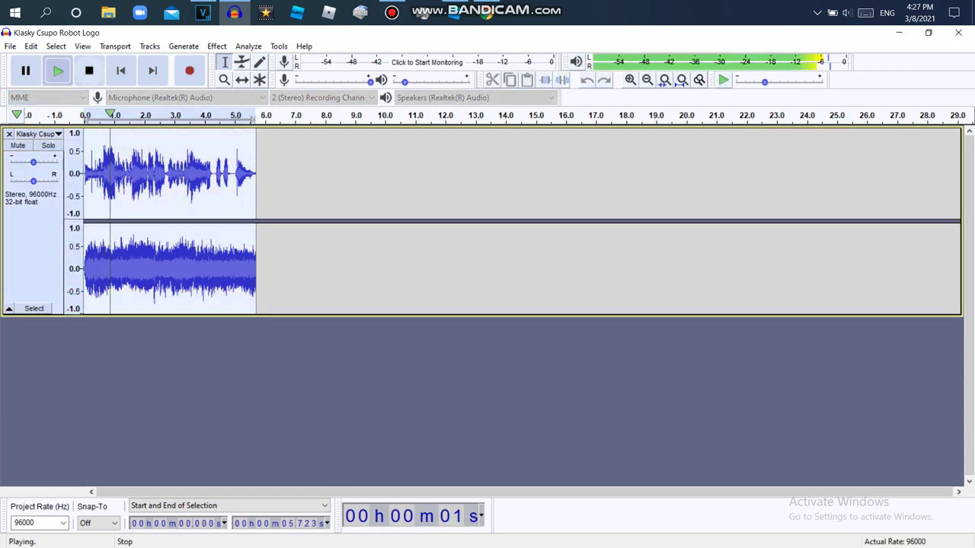
{"action": "left_click", "coordinate": [89, 71]}
Preview and apply the Vocoder effect to the selection with distance 20, both channels output, 40 bands and 100% original audio.
{"action": "left_click", "coordinate": [216, 46]}
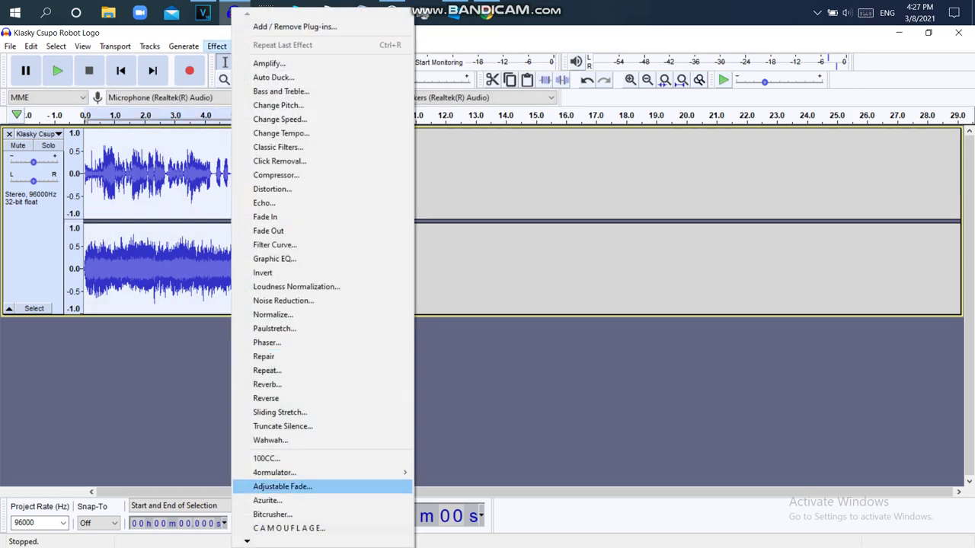
{"action": "mouse_move", "coordinate": [247, 542]}
{"action": "scroll", "coordinate": [323, 275], "scroll_direction": "down", "scroll_amount": 14}
{"action": "scroll", "coordinate": [323, 274], "scroll_direction": "down", "scroll_amount": 17}
{"action": "scroll", "coordinate": [323, 274], "scroll_direction": "down", "scroll_amount": 13}
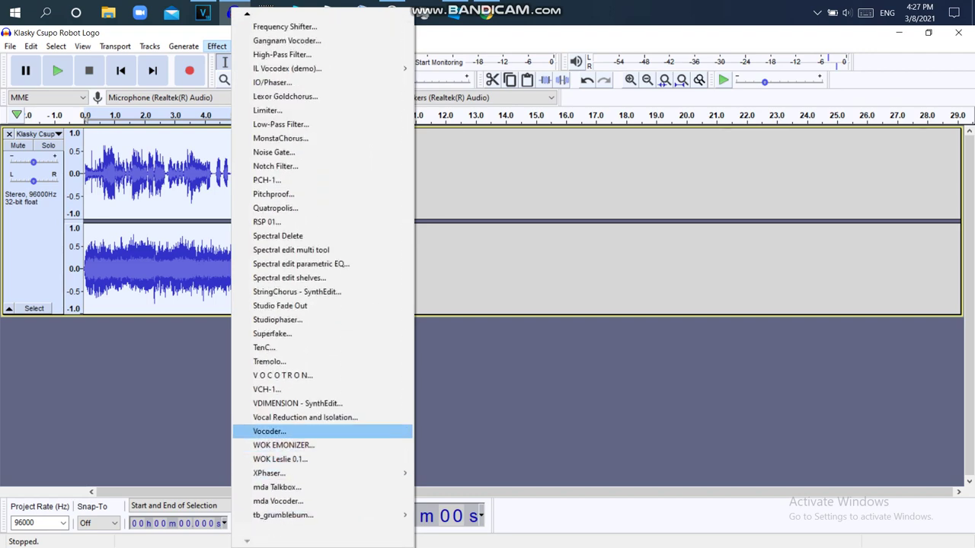
{"action": "left_click", "coordinate": [305, 432]}
{"action": "left_click", "coordinate": [409, 372]}
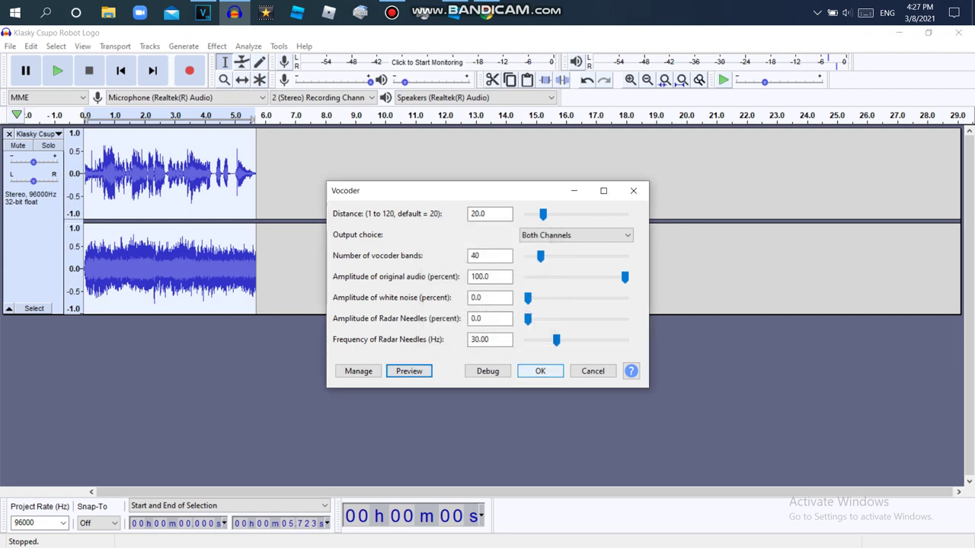
{"action": "key", "text": "Return"}
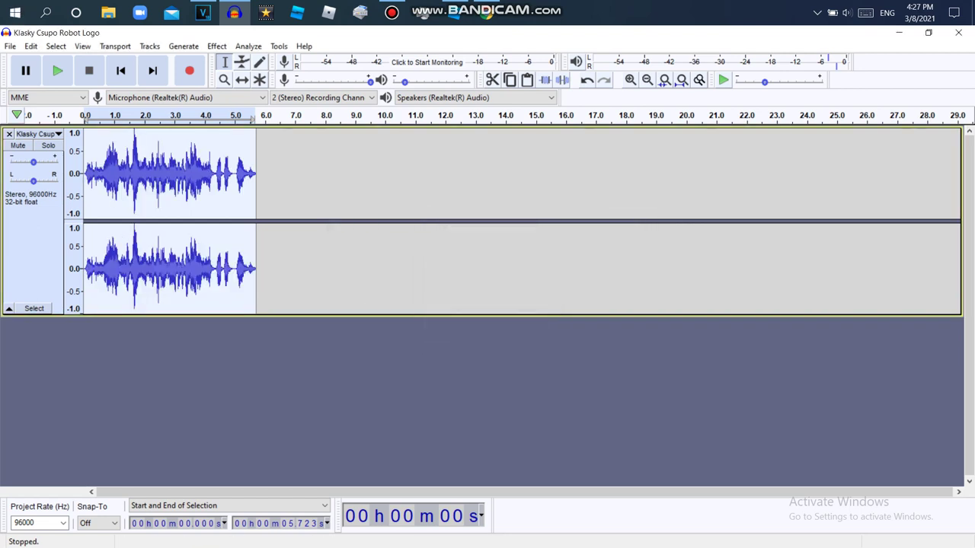
Export the audio as a signed 16-bit PCM WAV named Klasky Csupo Robot Logo in Jovian, then close Audacity without saving.
{"action": "left_click", "coordinate": [10, 46]}
{"action": "mouse_move", "coordinate": [35, 140]}
{"action": "left_click", "coordinate": [169, 154]}
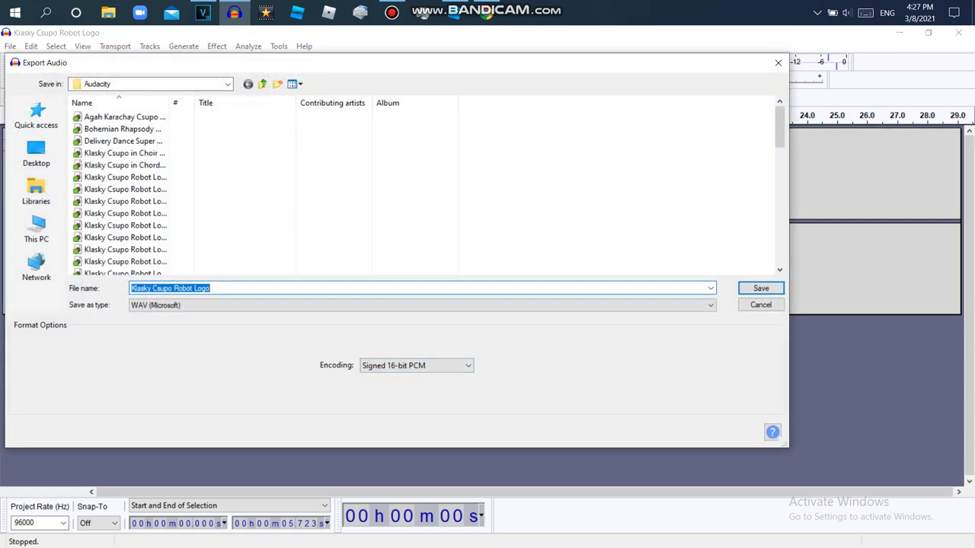
{"action": "key", "text": "End"}
{"action": "type", "text": "in Jo"}
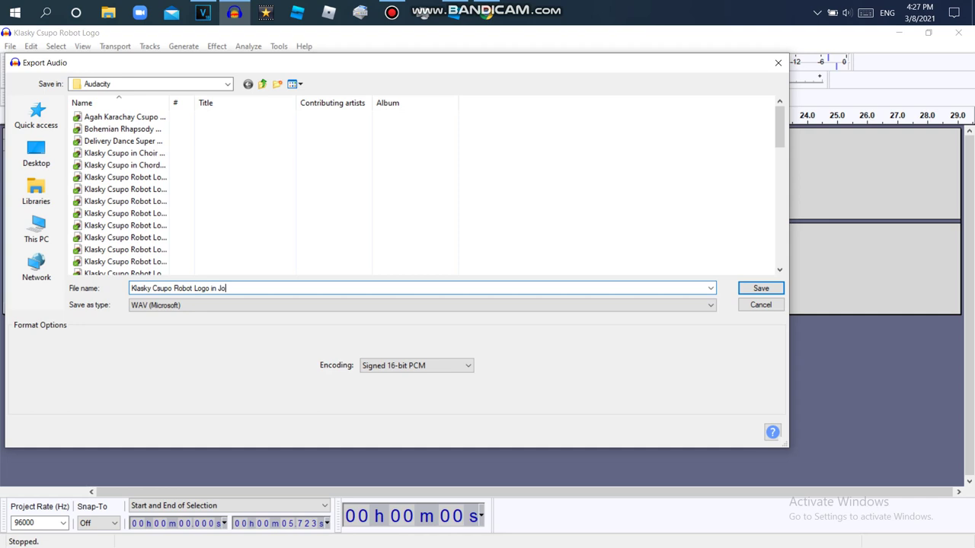
{"action": "key", "text": "Return"}
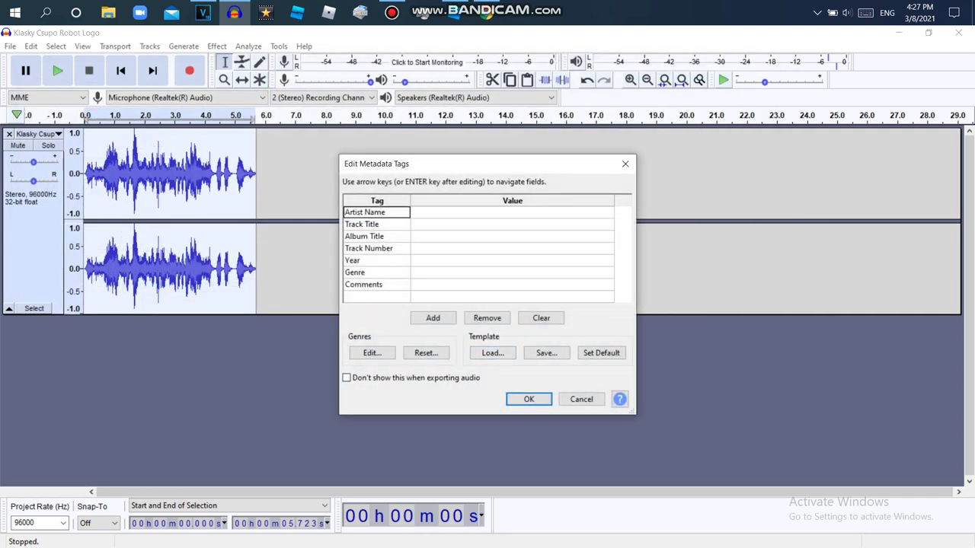
{"action": "key", "text": "Return"}
{"action": "key", "text": "alt+F4"}
{"action": "key", "text": "n"}
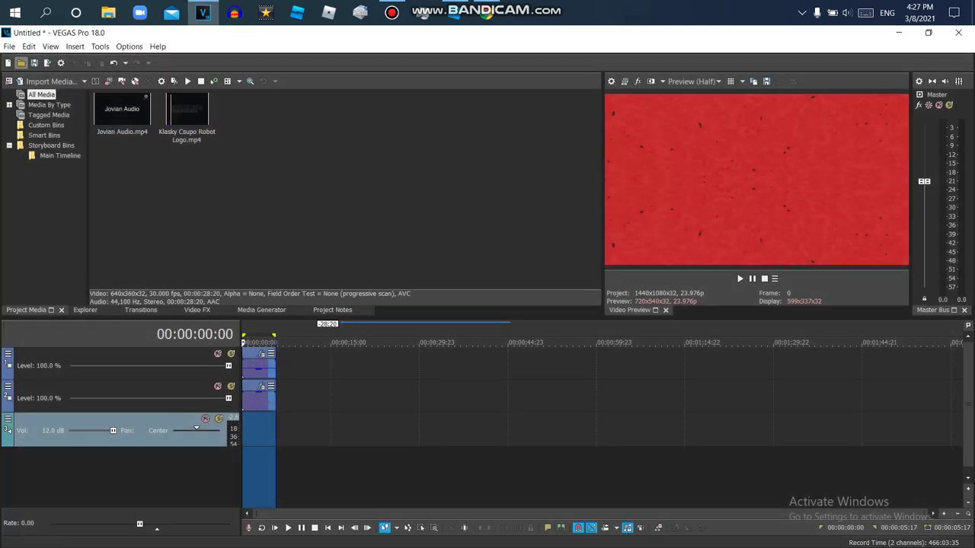
In VEGAS Pro, open Klasky Csupo Robot Logo in Jovian from the Audacity folder under Documents, placing it on the audio track.
{"action": "key", "text": "ctrl+o"}
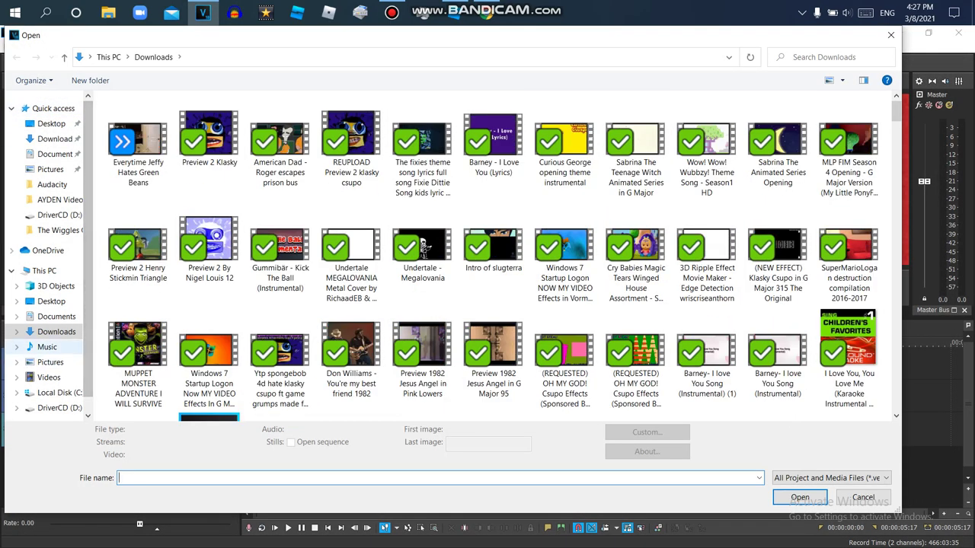
{"action": "left_click", "coordinate": [47, 347]}
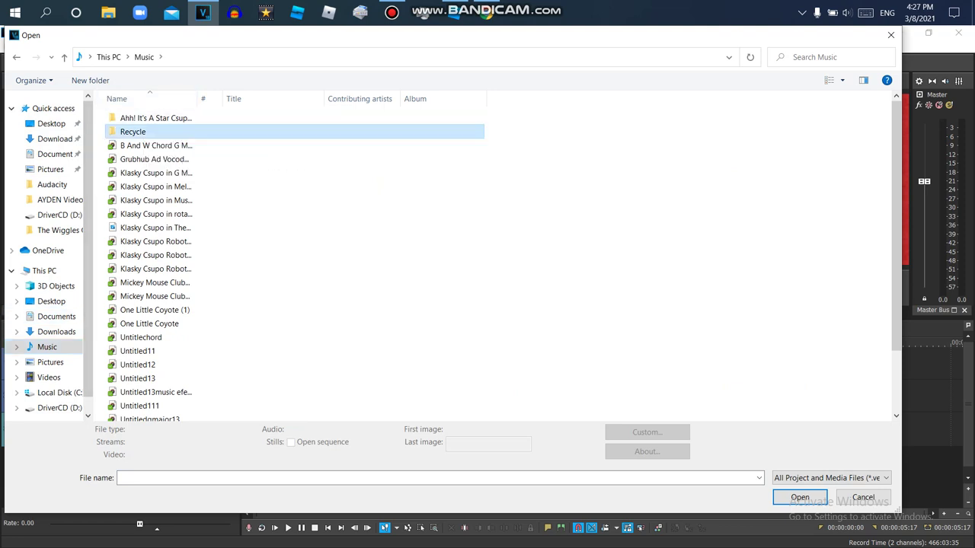
{"action": "left_click", "coordinate": [52, 185]}
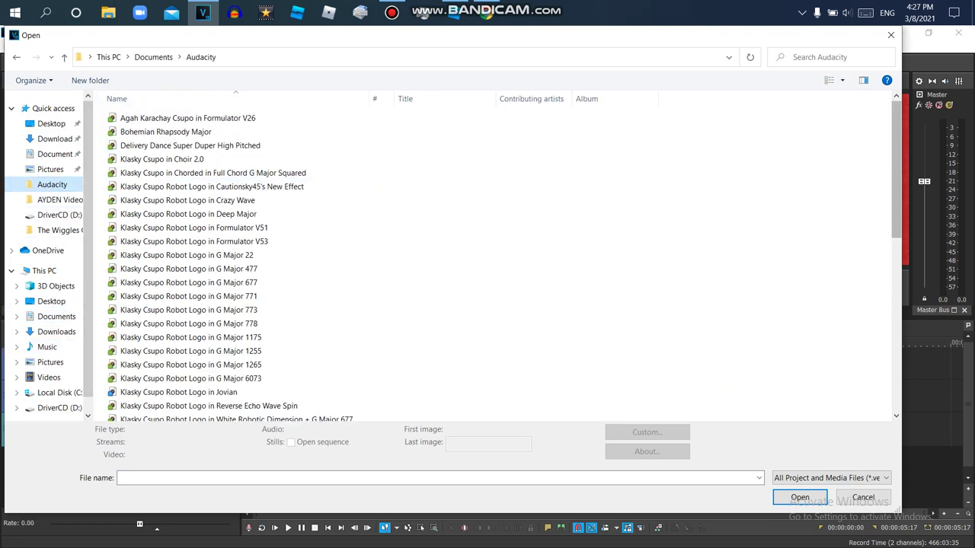
{"action": "scroll", "coordinate": [495, 259], "scroll_direction": "down", "scroll_amount": 3}
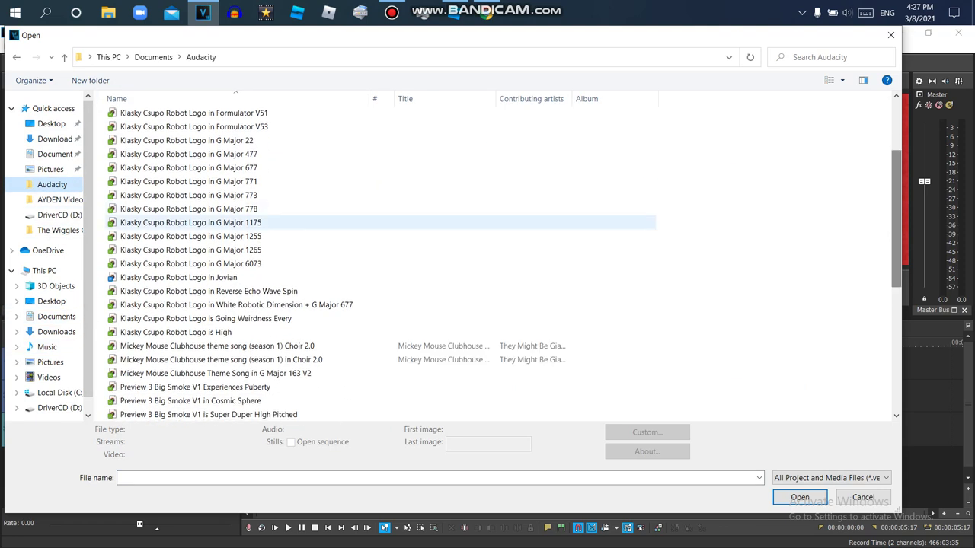
{"action": "left_click", "coordinate": [191, 264]}
{"action": "double_click", "coordinate": [179, 278]}
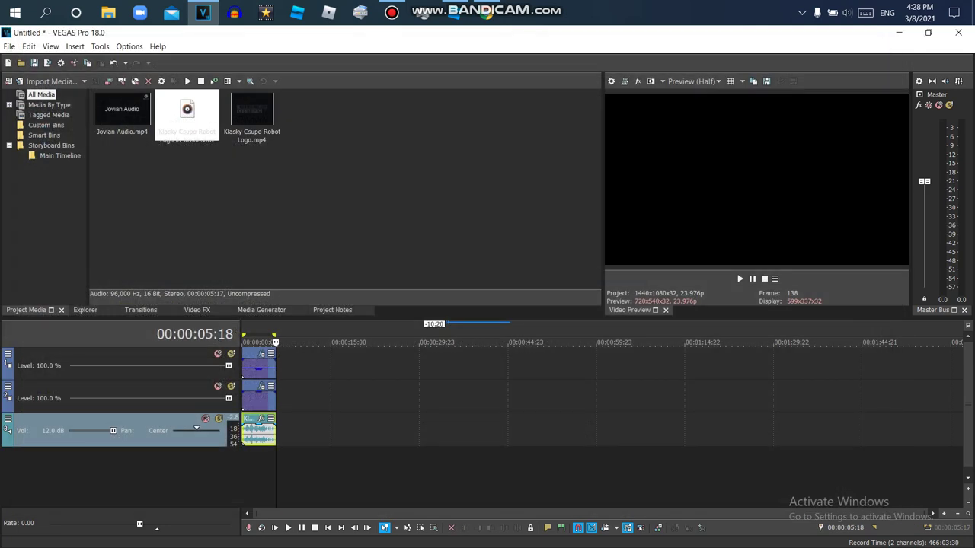
Select the time range of the new audio clip and play it together with the layered video, pausing at 00:00:03:07.
{"action": "double_click", "coordinate": [259, 432]}
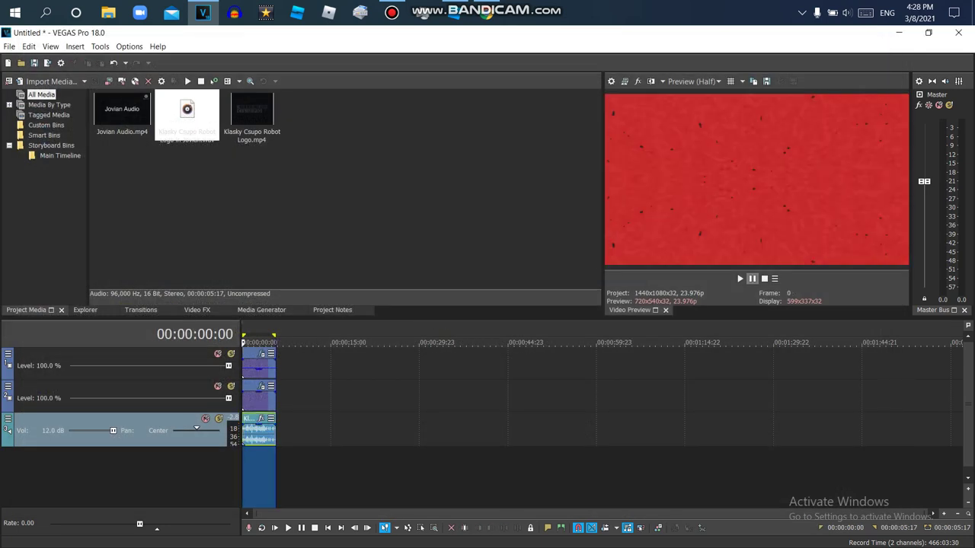
{"action": "key", "text": "space"}
{"action": "left_click", "coordinate": [944, 514]}
{"action": "left_click", "coordinate": [944, 514]}
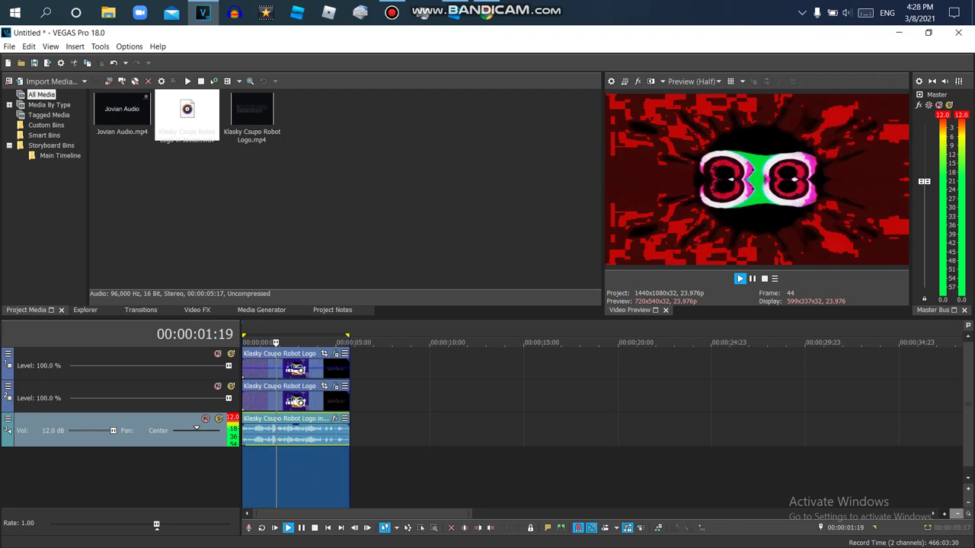
{"action": "scroll", "coordinate": [295, 426], "scroll_direction": "up", "scroll_amount": 2}
{"action": "key", "text": "Return"}
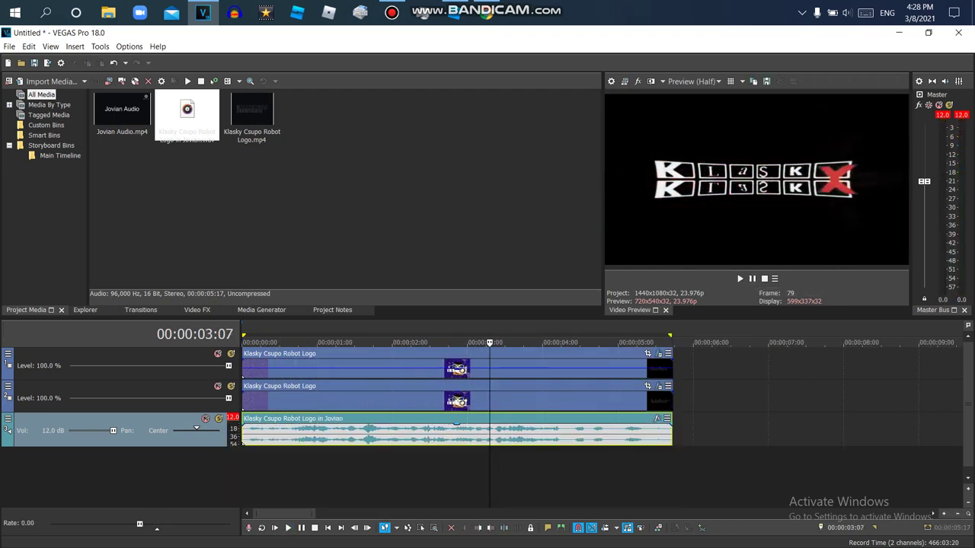
Move the Jovian audio clip onto a new track and delete the emptied audio track.
{"action": "left_click_drag", "start_coordinate": [297, 433], "coordinate": [297, 464]}
{"action": "right_click", "coordinate": [299, 437]}
{"action": "left_click", "coordinate": [335, 345]}
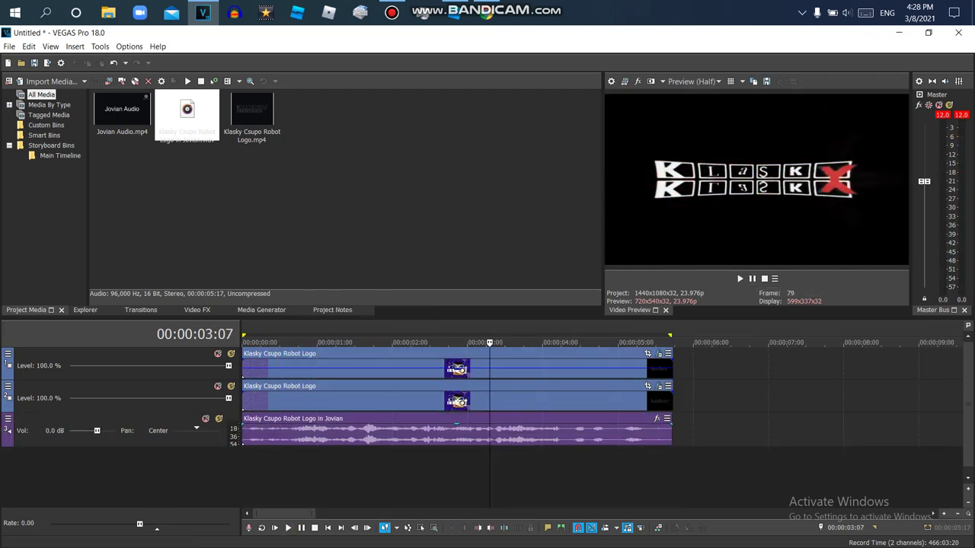
Switch to Chrome and replay the YouTube video Klasky Csupo in G Major 907 from its start.
{"action": "left_click", "coordinate": [487, 12]}
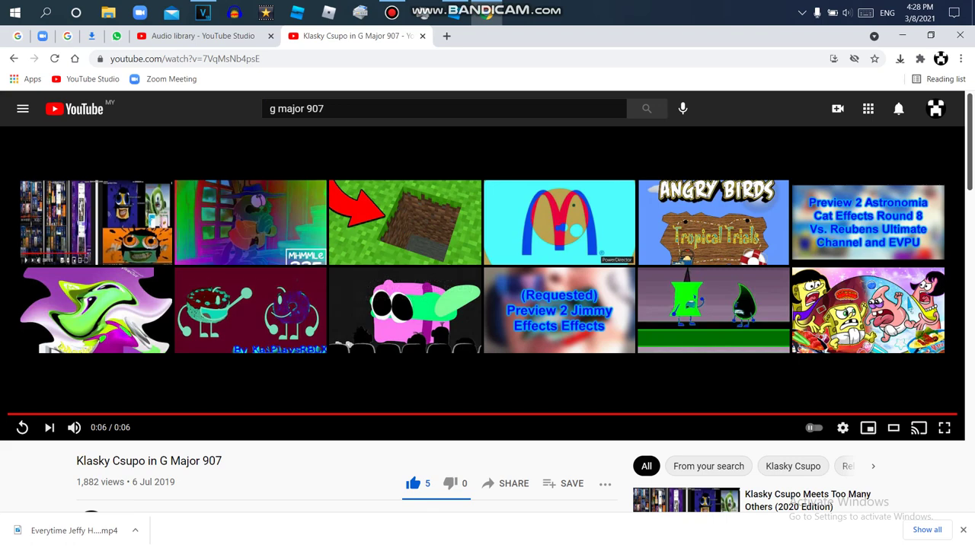
{"action": "left_click", "coordinate": [12, 416]}
{"action": "key", "text": "space"}
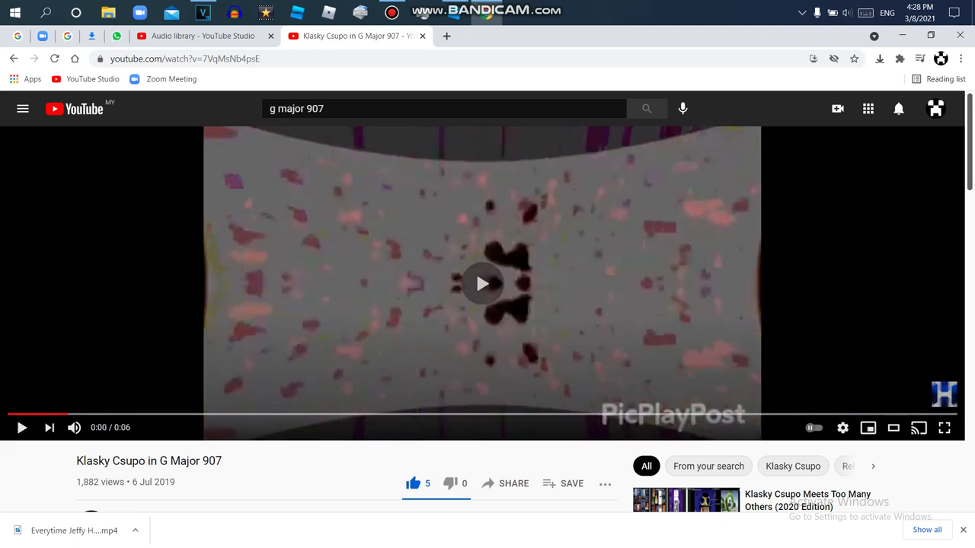
{"action": "key", "text": "space"}
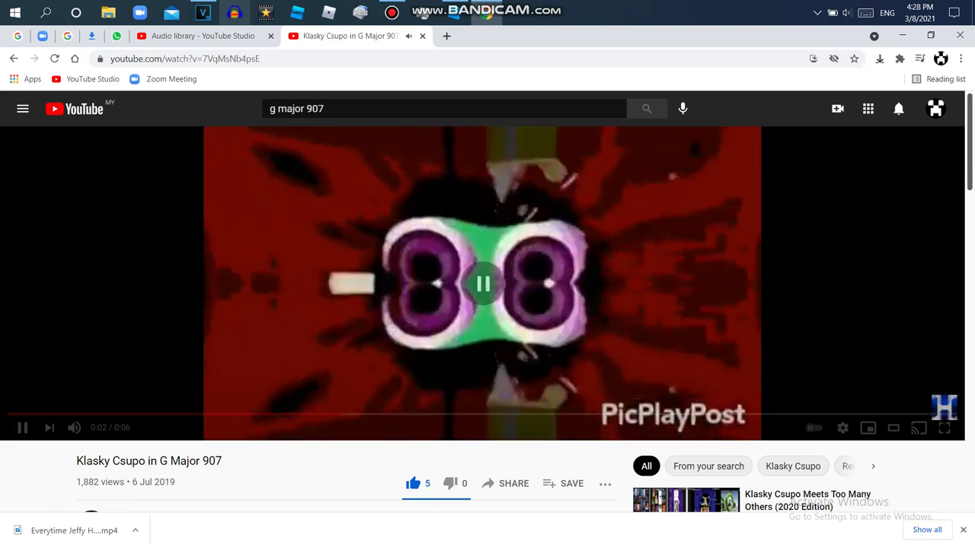
Back in VEGAS Pro, add Pitch Shift and ExpressFX Chorus to the Jovian audio clip and set Pitch Shift's Preserve duration and mode.
{"action": "key", "text": "alt+Tab"}
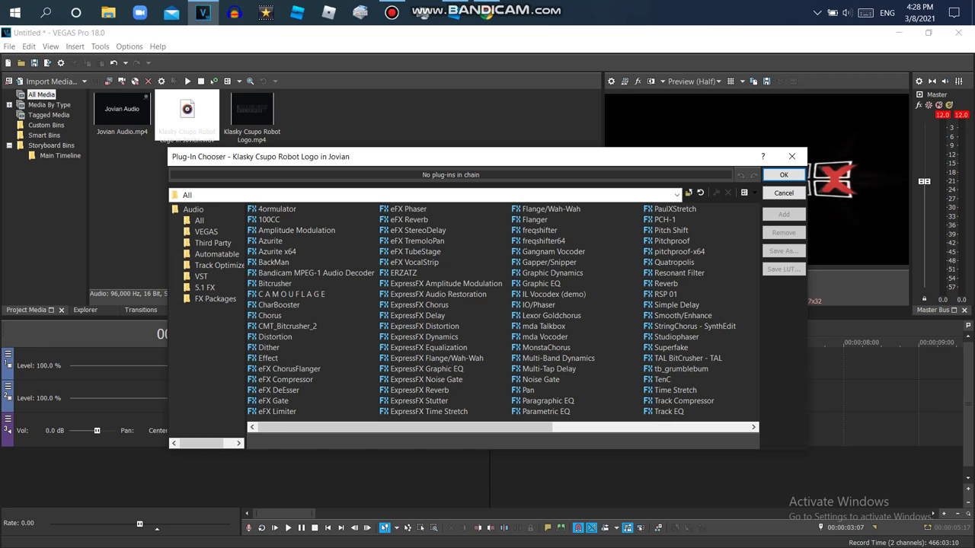
{"action": "double_click", "coordinate": [671, 230]}
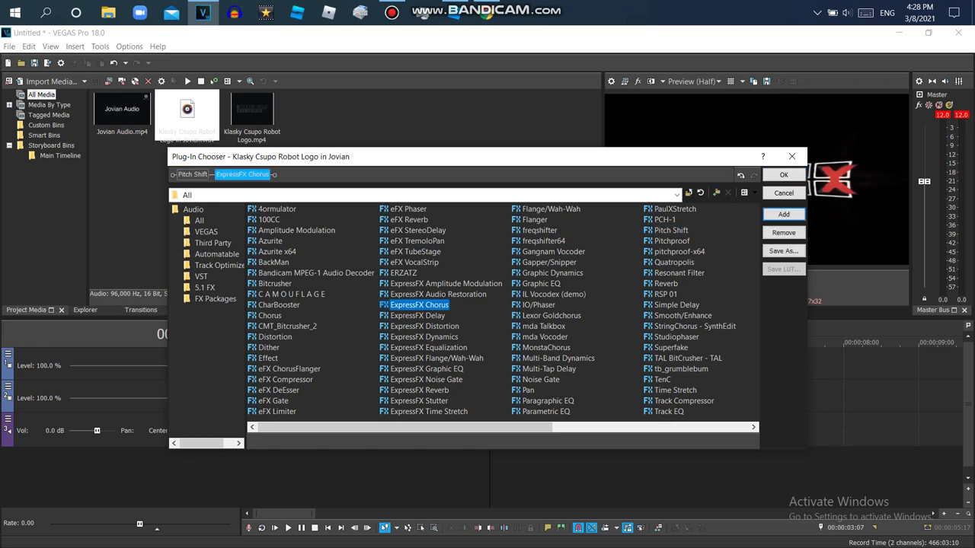
{"action": "key", "text": "Return"}
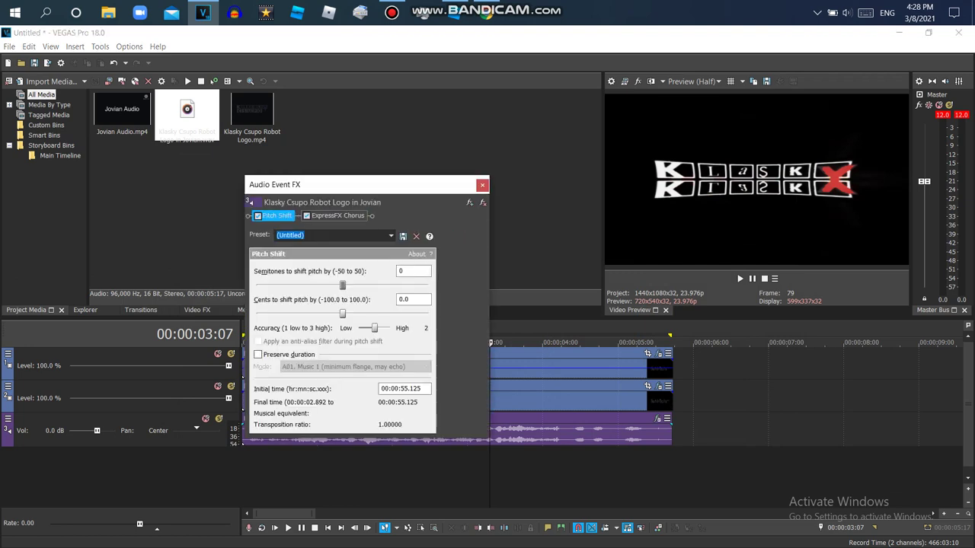
{"action": "left_click", "coordinate": [258, 355]}
{"action": "left_click", "coordinate": [354, 367]}
{"action": "left_click", "coordinate": [335, 524]}
In Chrome, search Google for "klasky cuspo in joined heads" and play the video Klasky Csupo in Joined Heads {SONY VEGAS VERSION}, pausing at 0:03.
{"action": "left_click", "coordinate": [487, 14]}
{"action": "left_click", "coordinate": [447, 36]}
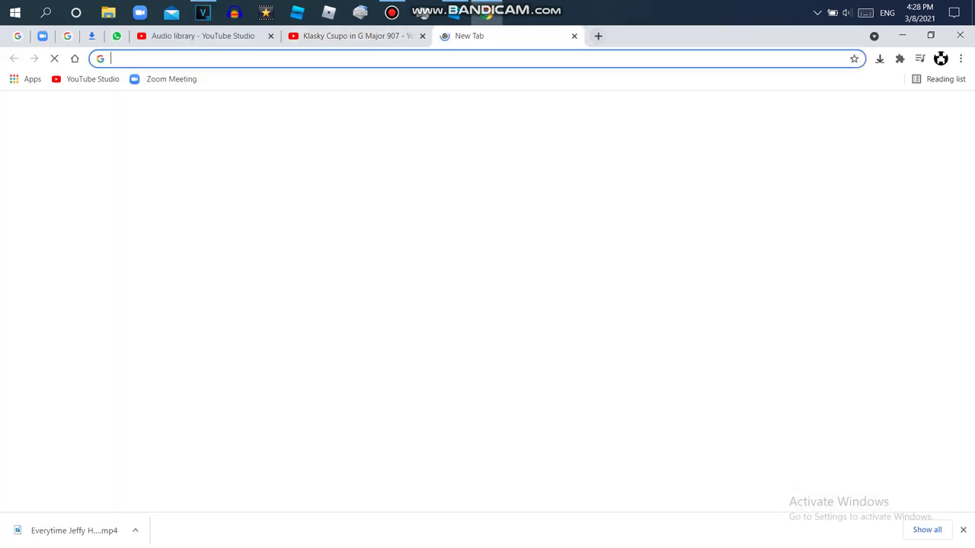
{"action": "type", "text": "klasky cus"}
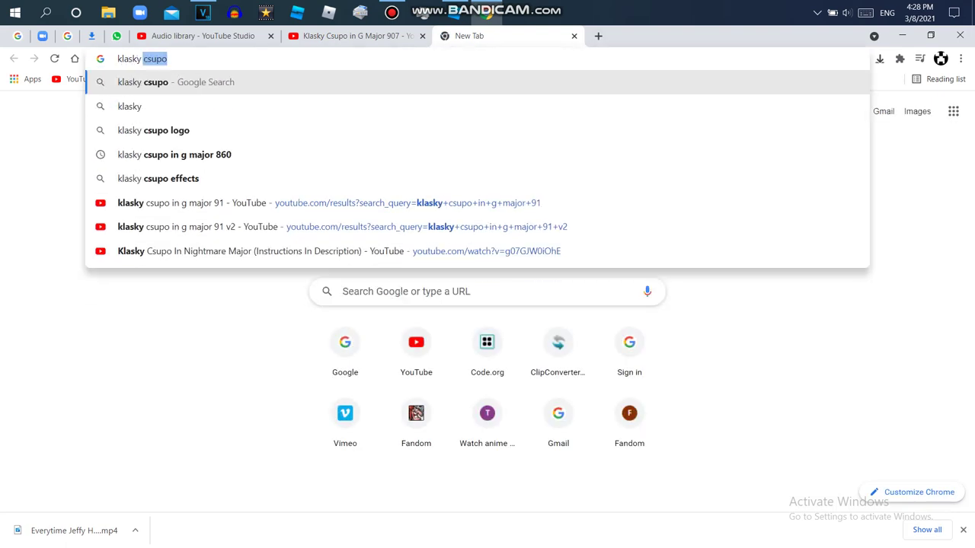
{"action": "type", "text": "po in jon"}
{"action": "key", "text": "BackSpace"}
{"action": "key", "text": "BackSpace"}
{"action": "type", "text": "oi"}
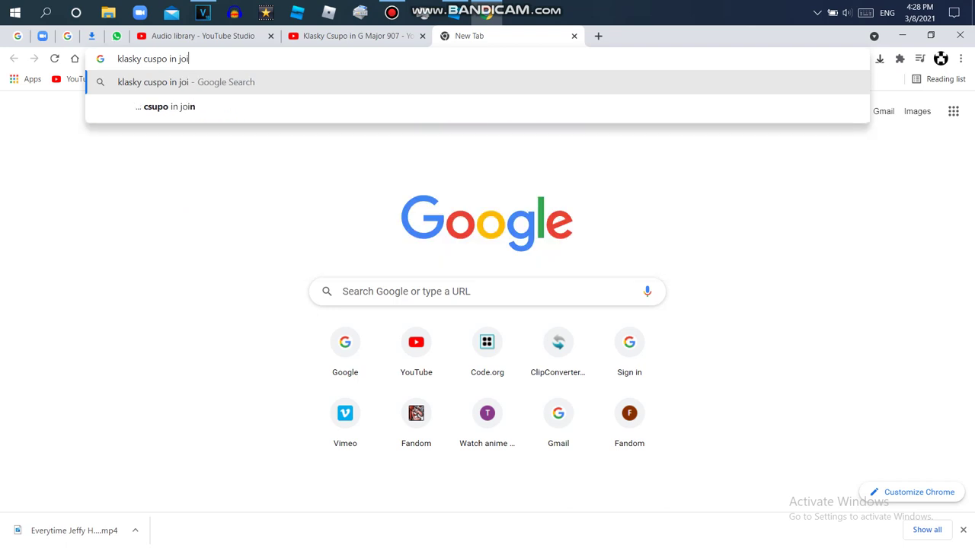
{"action": "type", "text": "ned head"}
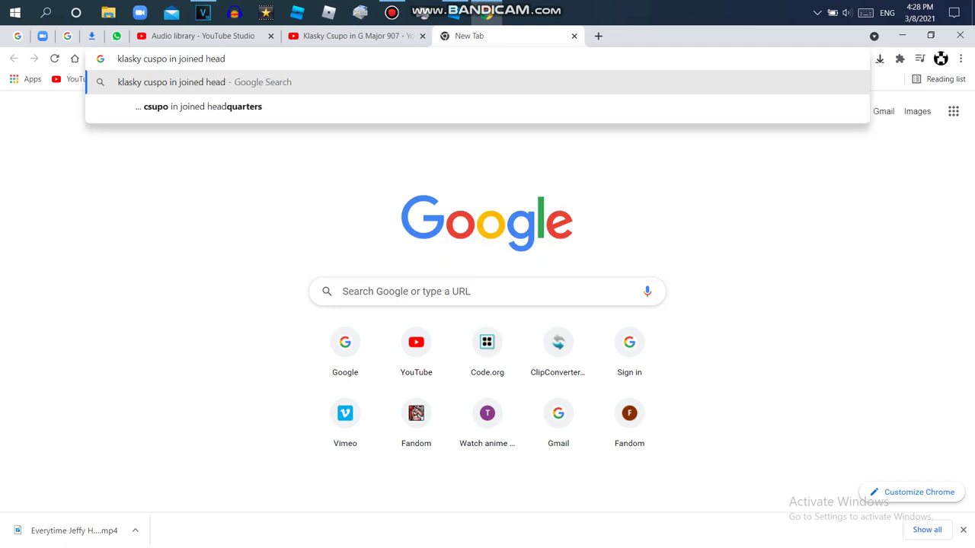
{"action": "type", "text": "s"}
{"action": "key", "text": "Return"}
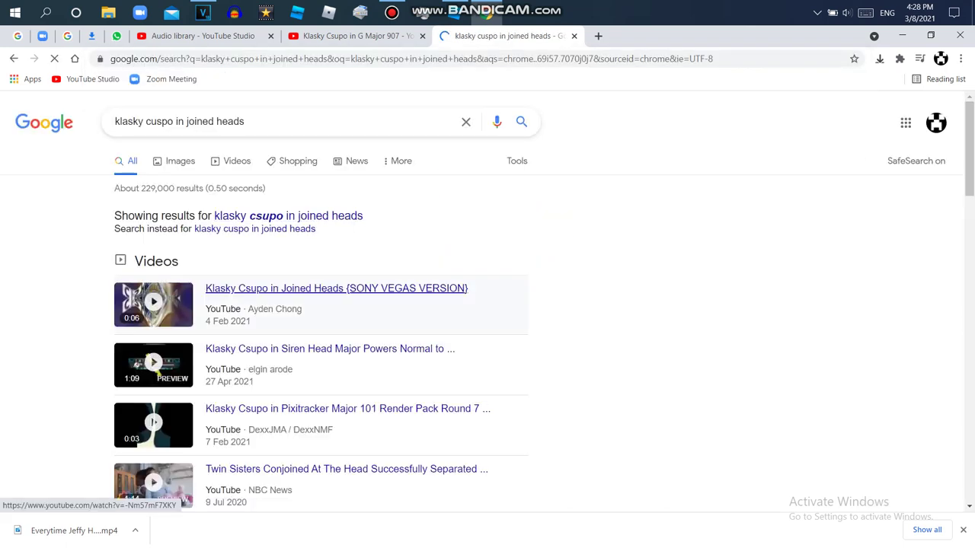
{"action": "left_click", "coordinate": [336, 288]}
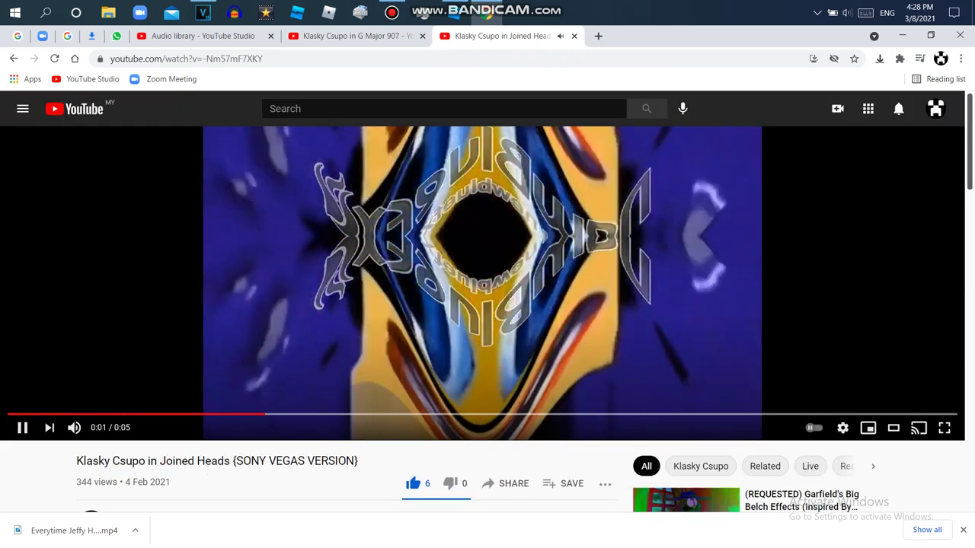
{"action": "key", "text": "space"}
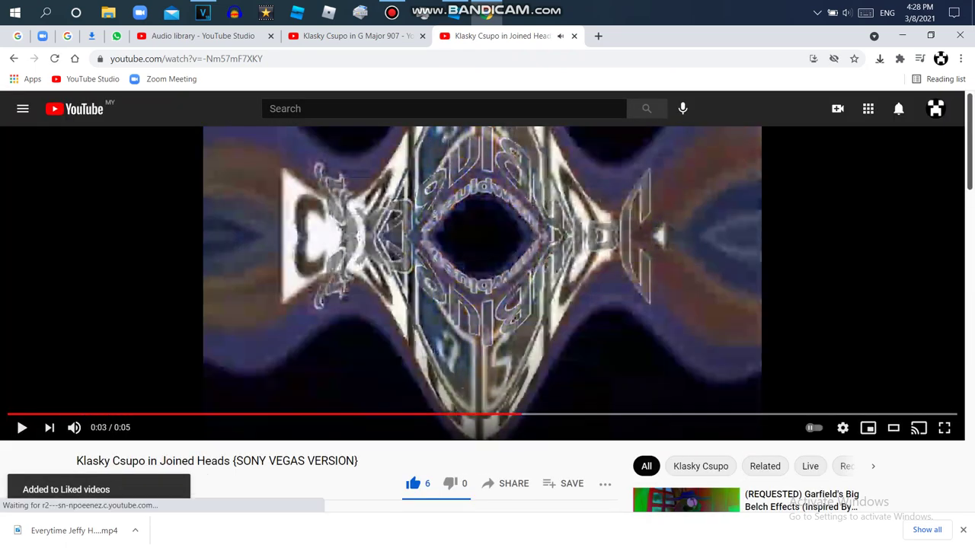
Search YouTube for "klasky csupo in joined heads" and play the video Klasky Csupo in Joined heads.
{"action": "key", "text": "slash"}
{"action": "type", "text": "klasky c"}
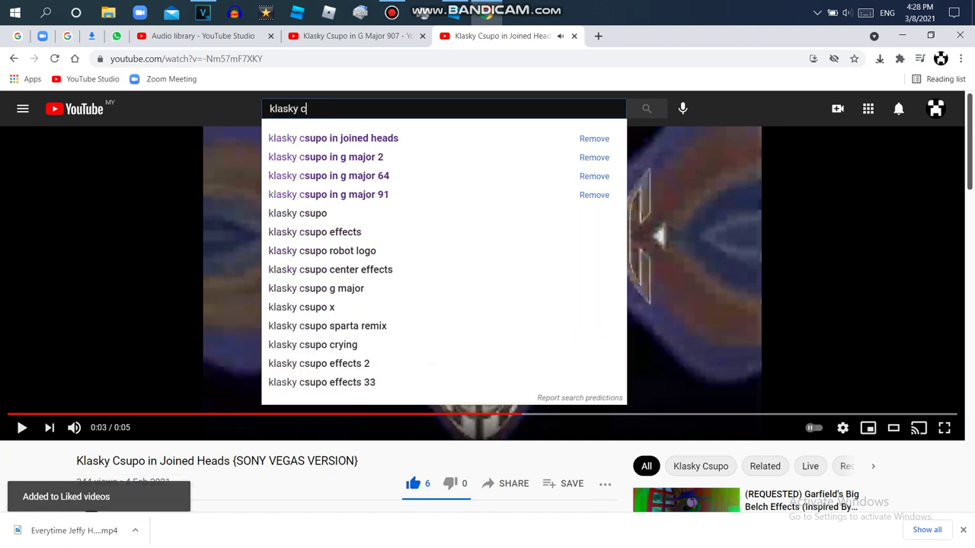
{"action": "type", "text": "supo in joined heads"}
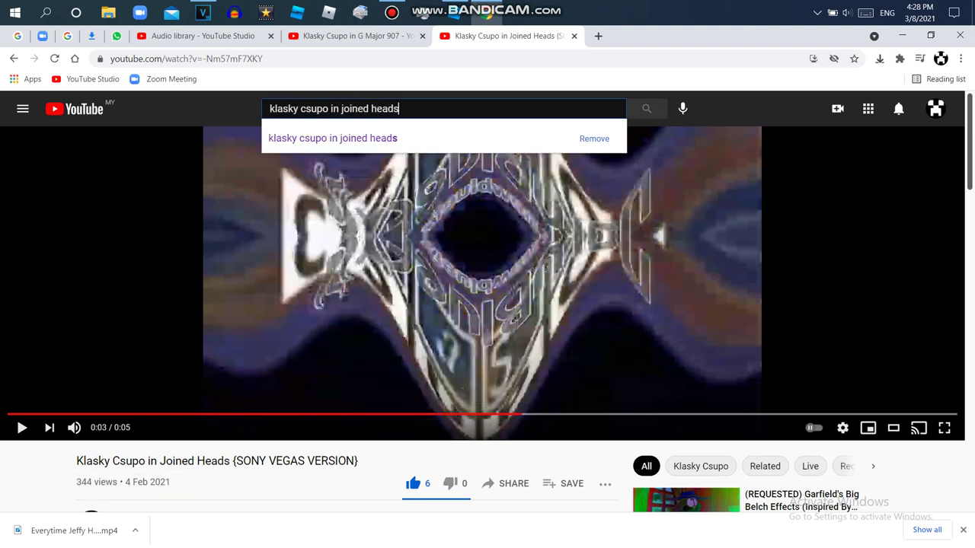
{"action": "key", "text": "Return"}
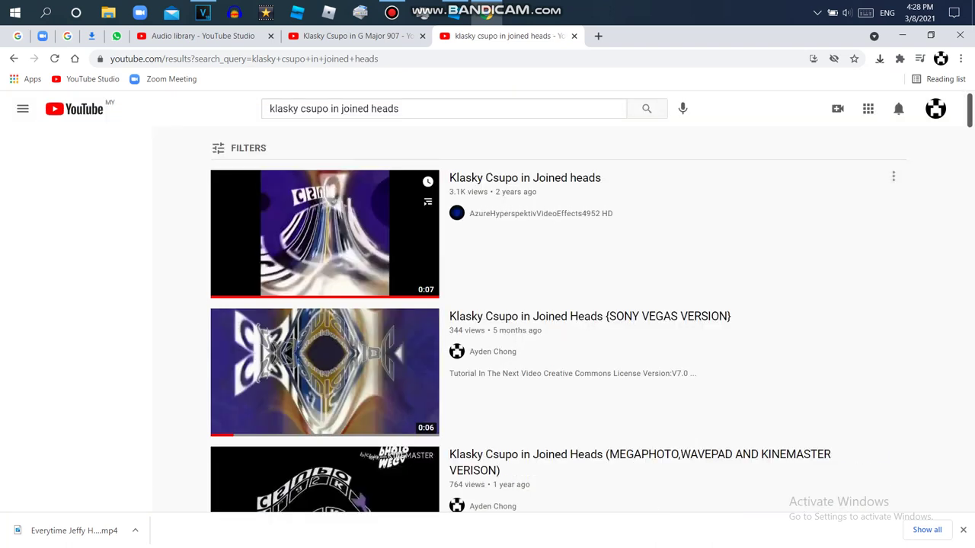
{"action": "left_click", "coordinate": [329, 191]}
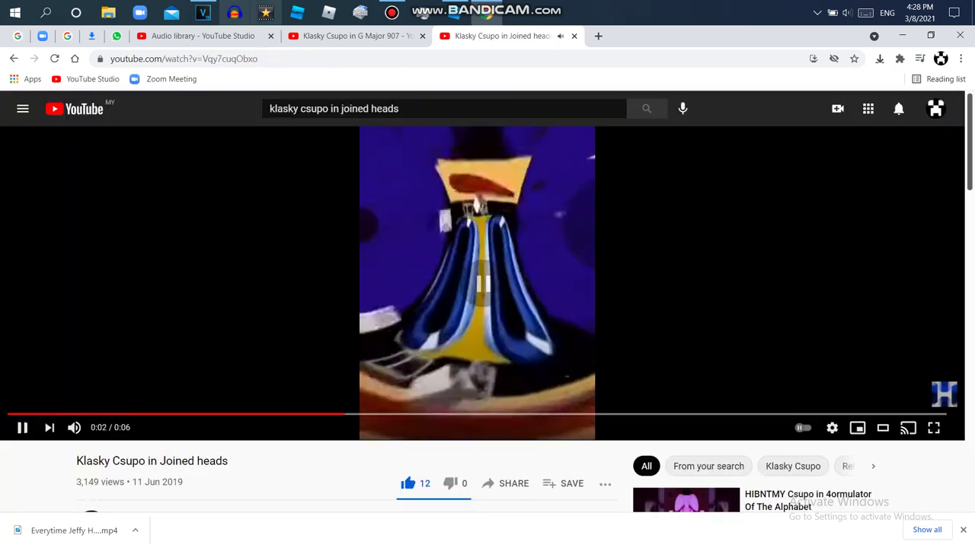
Back in VEGAS Pro, apply the [Sys] Wacky 2 preset to ExpressFX Chorus and play the project over the audio clip's time range.
{"action": "left_click", "coordinate": [203, 12]}
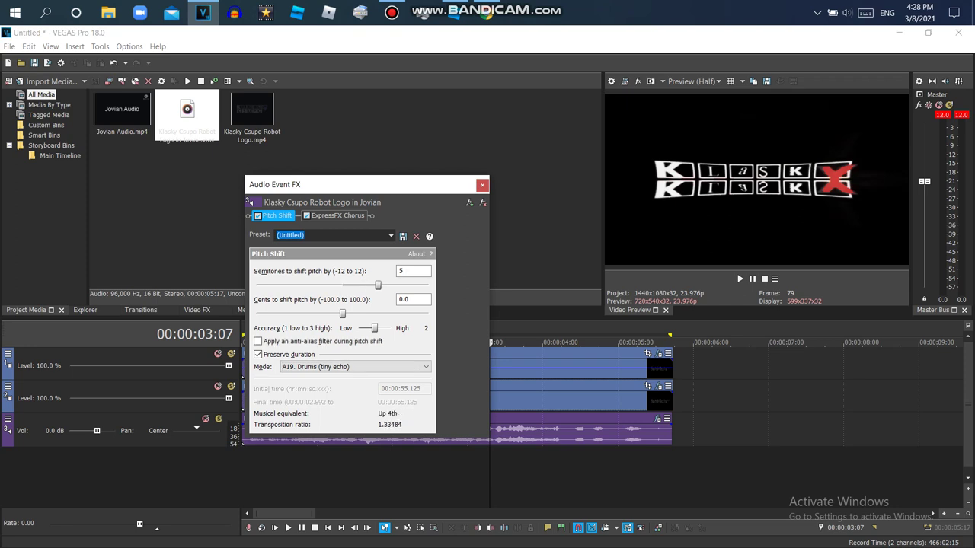
{"action": "left_click", "coordinate": [338, 215]}
{"action": "left_click", "coordinate": [437, 235]}
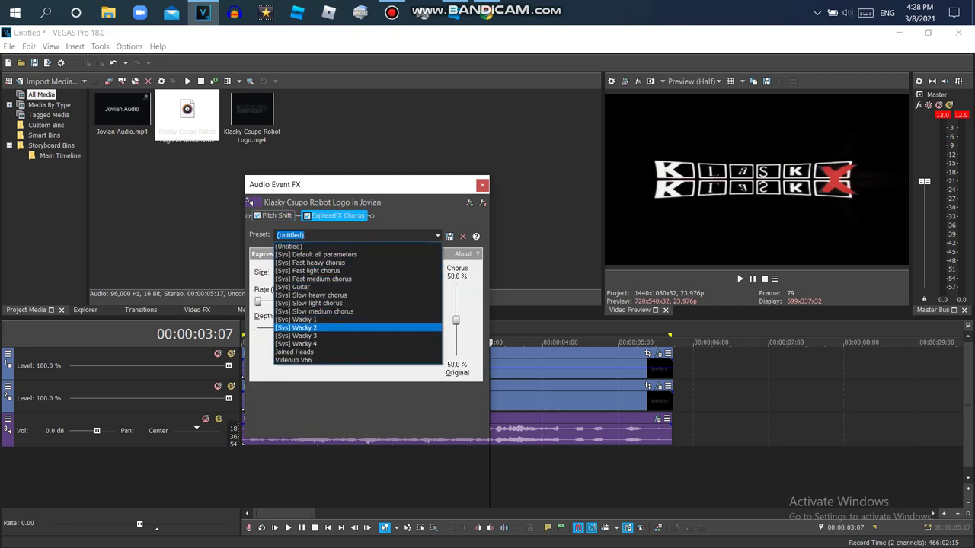
{"action": "left_click", "coordinate": [298, 327]}
{"action": "double_click", "coordinate": [457, 472]}
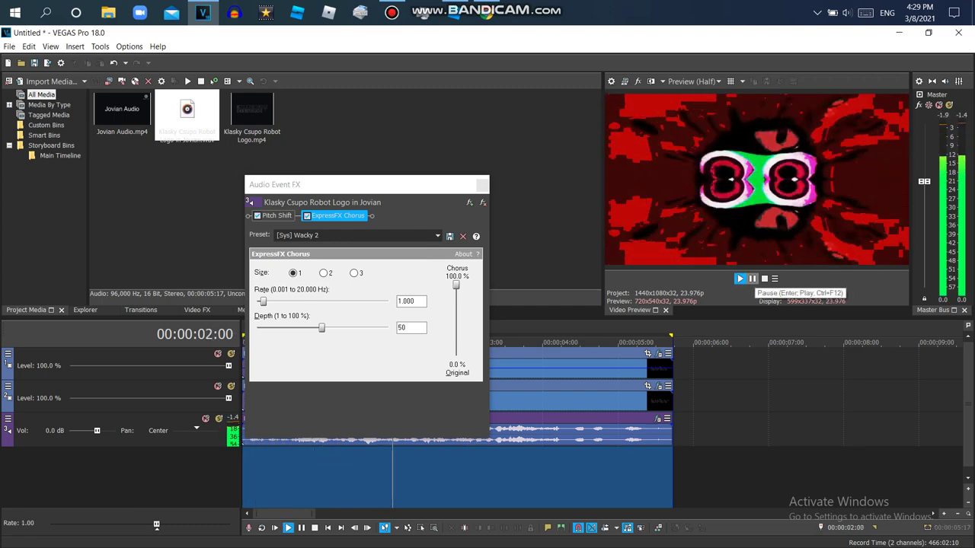
{"action": "left_click", "coordinate": [752, 279]}
{"action": "left_click", "coordinate": [752, 278]}
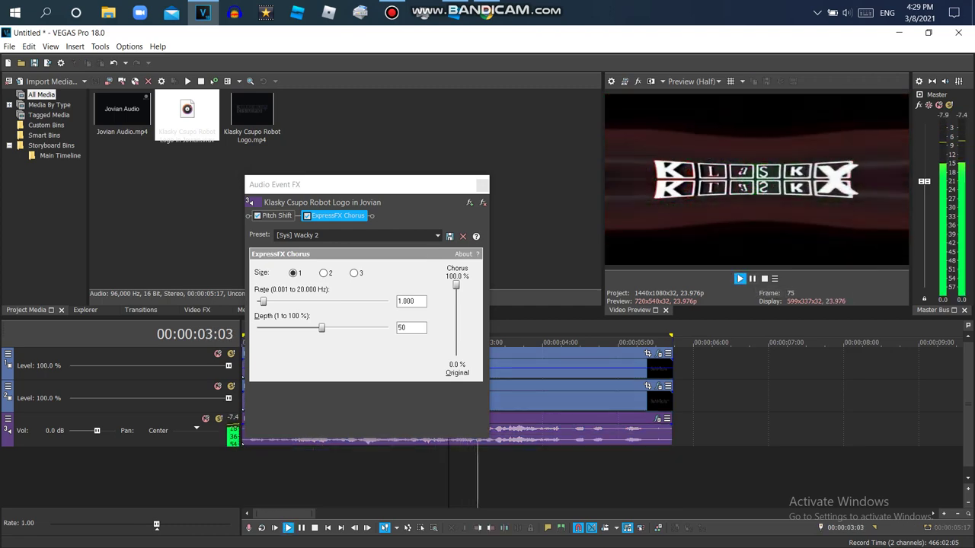
Try Pitch Shift on the audio clip at 8, 7 and 4 semitones while playing the project.
{"action": "left_click", "coordinate": [276, 215]}
{"action": "left_click_drag", "start_coordinate": [377, 285], "coordinate": [399, 285]}
{"action": "double_click", "coordinate": [545, 435]}
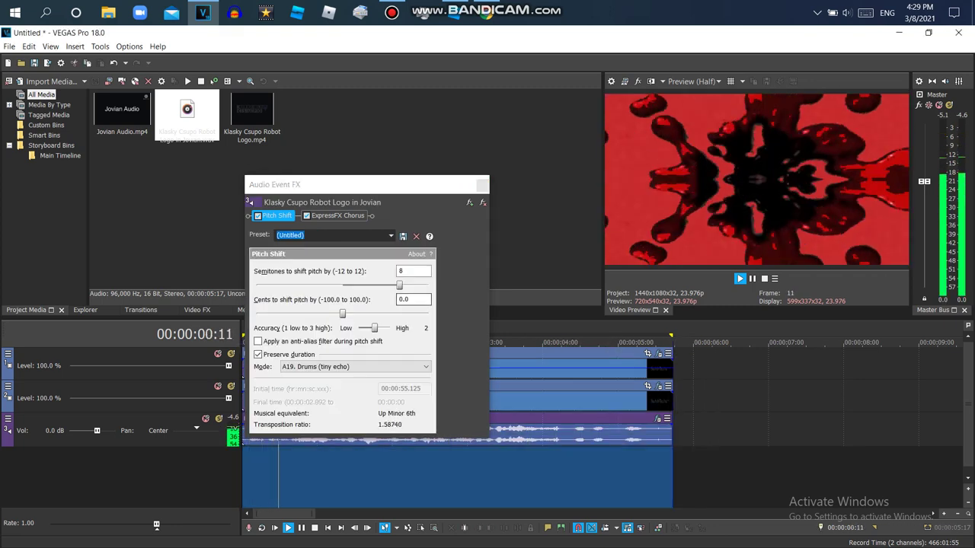
{"action": "left_click", "coordinate": [399, 286]}
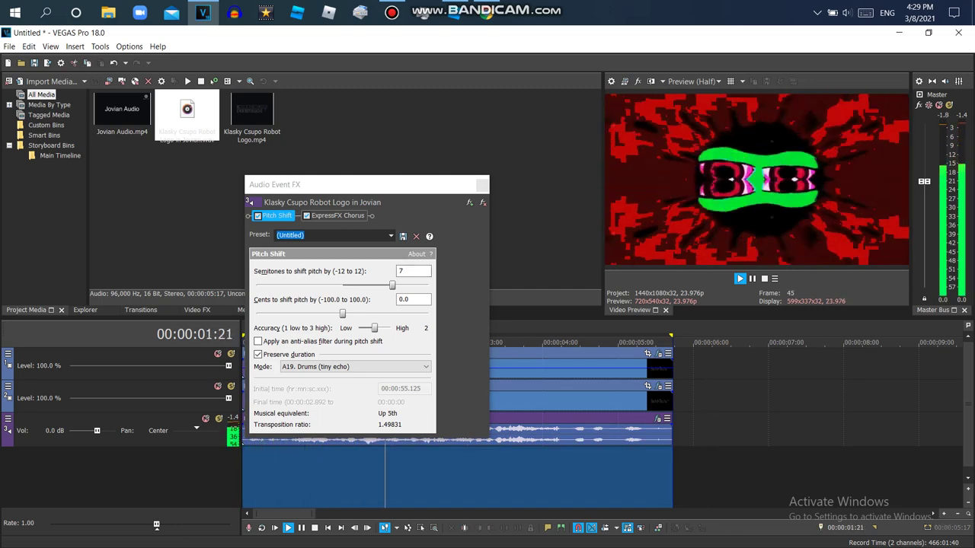
{"action": "left_click_drag", "start_coordinate": [392, 285], "coordinate": [371, 285]}
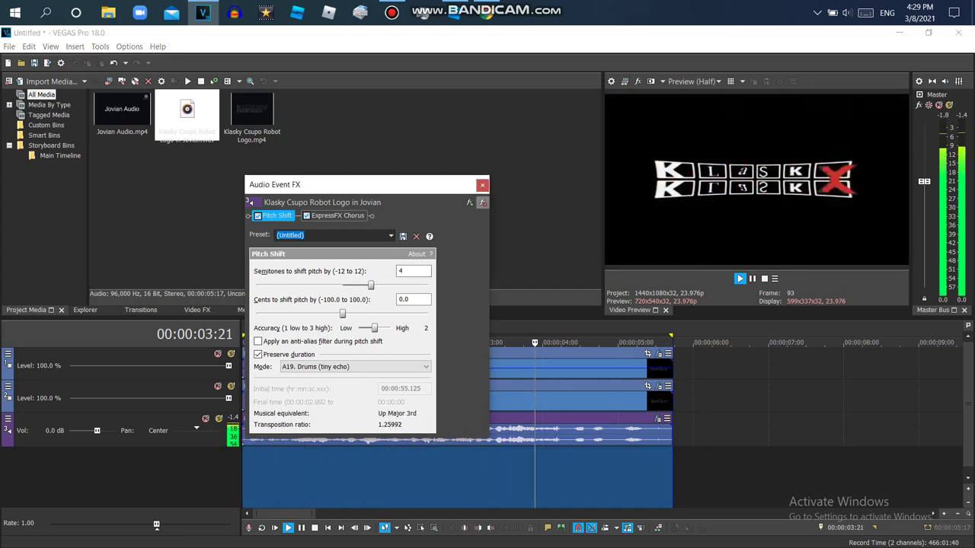
Remove Pitch Shift from the audio clip's effect chain and pause the playback.
{"action": "left_click", "coordinate": [483, 203]}
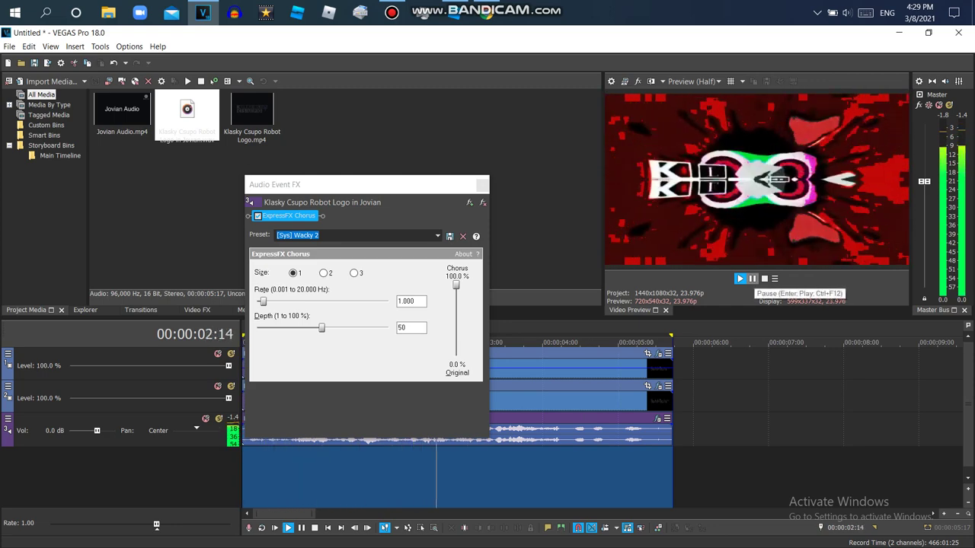
{"action": "left_click", "coordinate": [751, 279]}
Switch to Chrome and replay Klasky Csupo in G Major 907 from its start to compare the sound.
{"action": "left_click", "coordinate": [486, 13]}
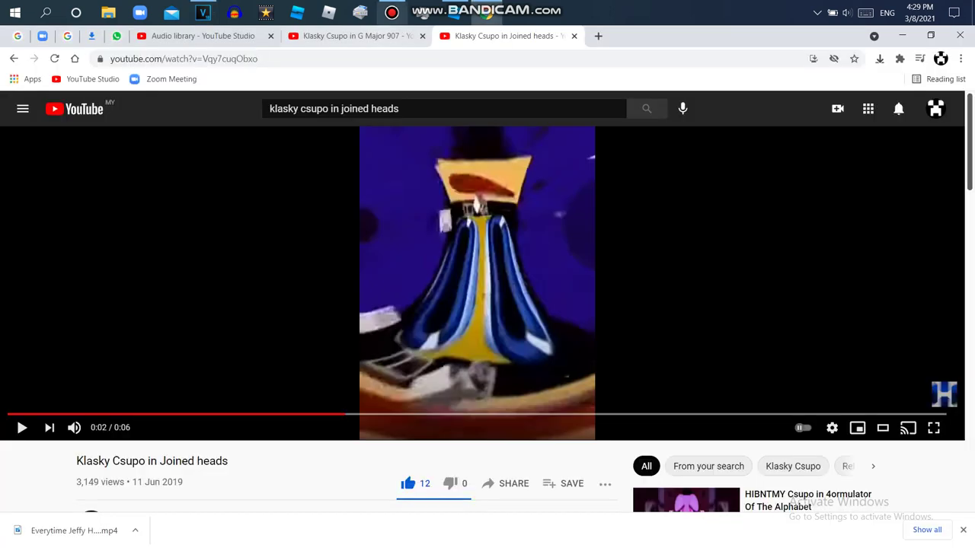
{"action": "key", "text": "ctrl+shift+Tab"}
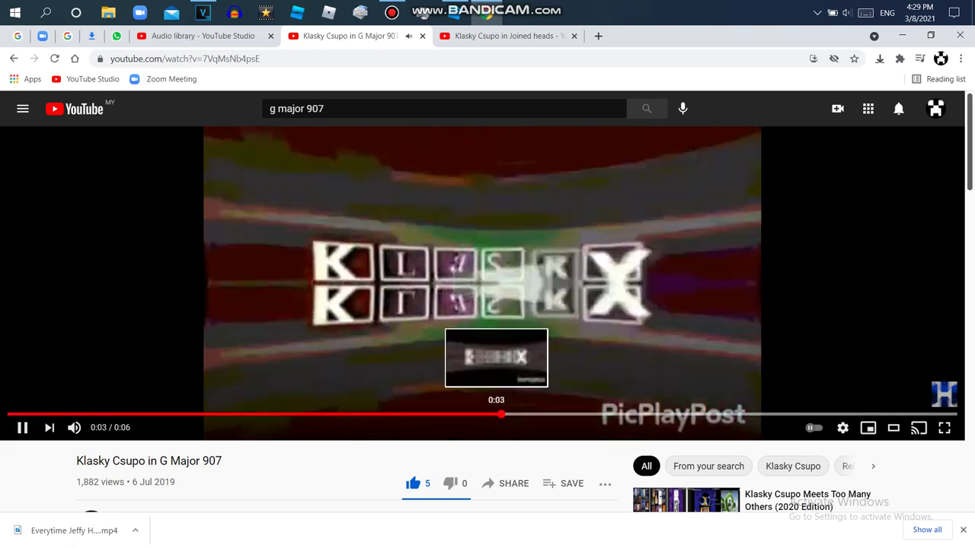
{"action": "left_click", "coordinate": [9, 414]}
{"action": "key", "text": "space"}
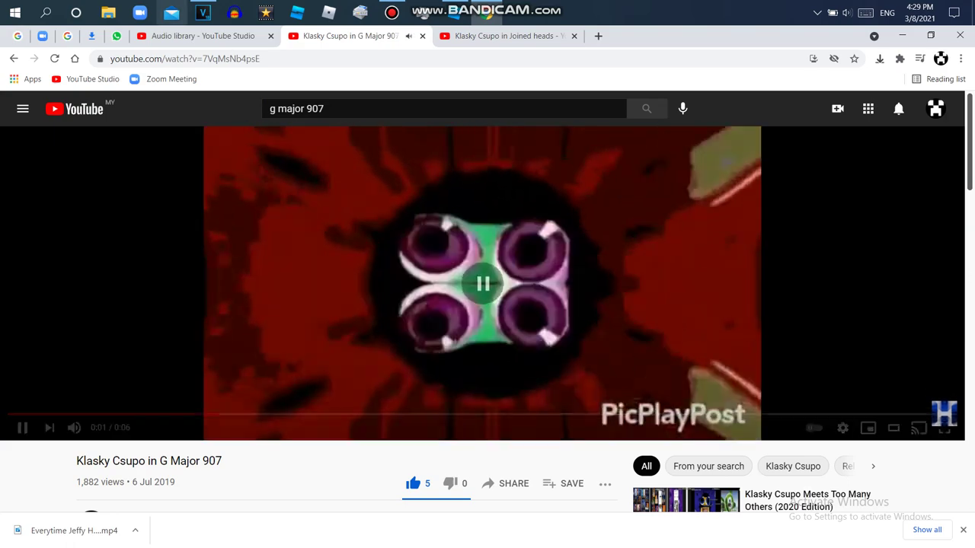
Back in VEGAS Pro, try the [Sys] Wacky 1 preset on ExpressFX Chorus and play the clip's time range.
{"action": "key", "text": "alt+Tab"}
{"action": "left_click", "coordinate": [437, 235]}
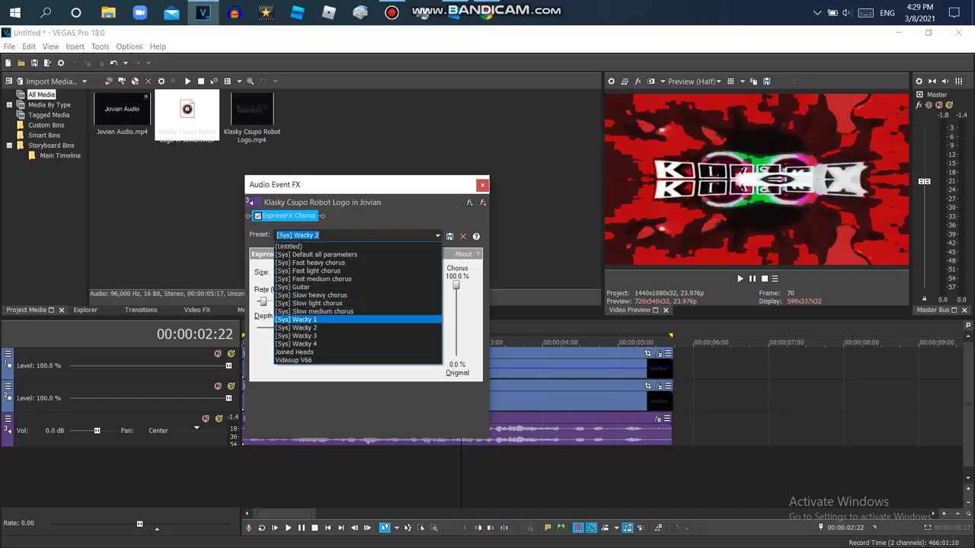
{"action": "left_click", "coordinate": [365, 319]}
{"action": "double_click", "coordinate": [727, 465]}
{"action": "key", "text": "space"}
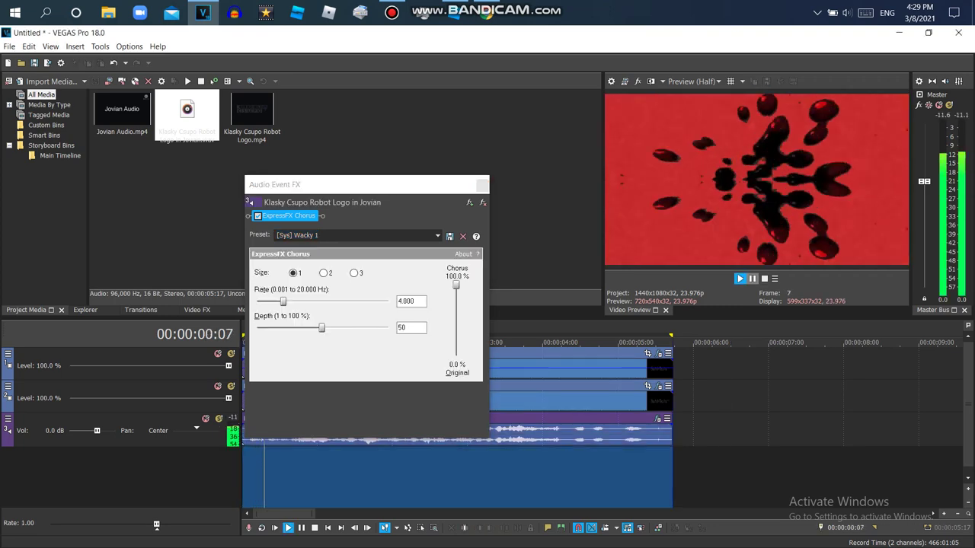
{"action": "key", "text": "space"}
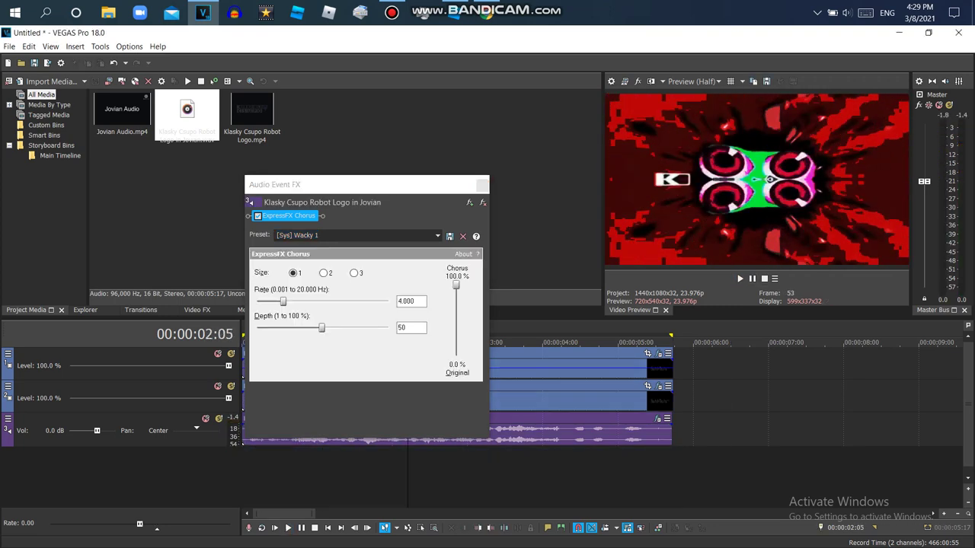
Apply the [Sys] Wacky 2 chorus preset with a rate of 0.5 Hz and play the audio clip's time range.
{"action": "key", "text": "alt+Down"}
{"action": "key", "text": "Down"}
{"action": "key", "text": "Return"}
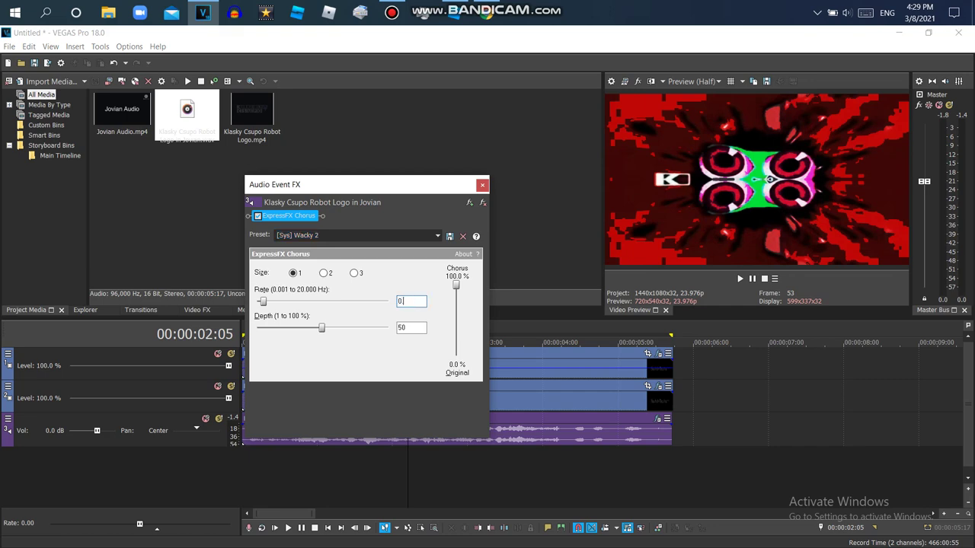
{"action": "double_click", "coordinate": [571, 434]}
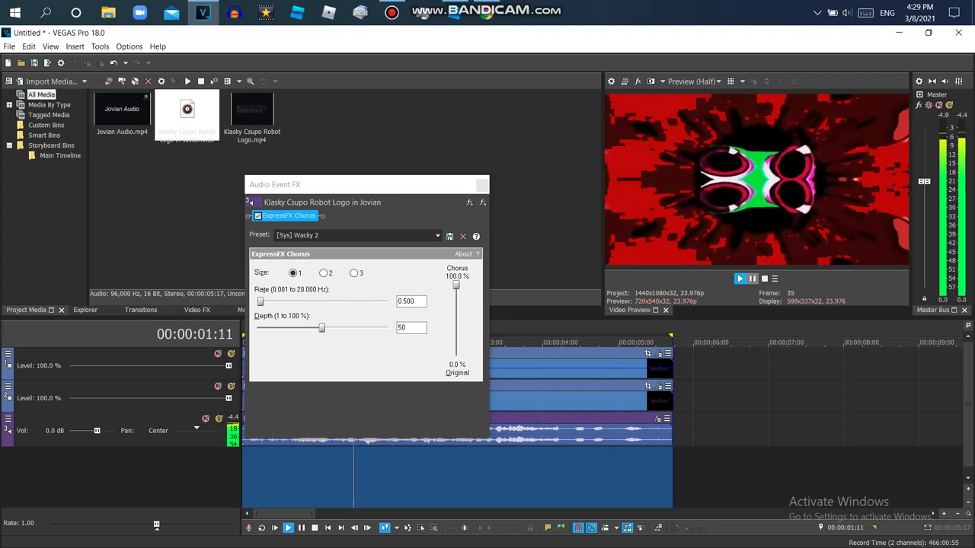
Set the chorus rate to 0.79 Hz and play the project again.
{"action": "left_click_drag", "start_coordinate": [416, 302], "coordinate": [404, 301]}
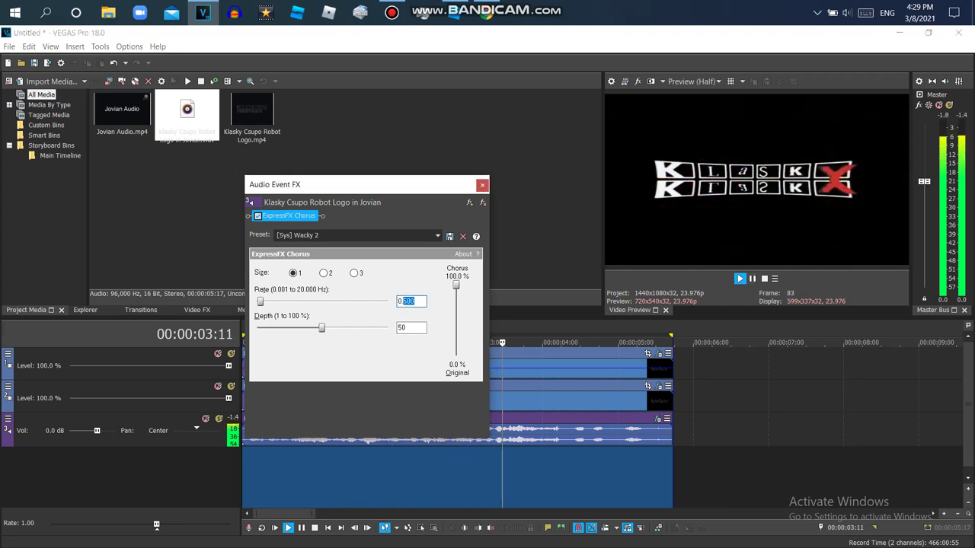
{"action": "type", "text": "0.7"}
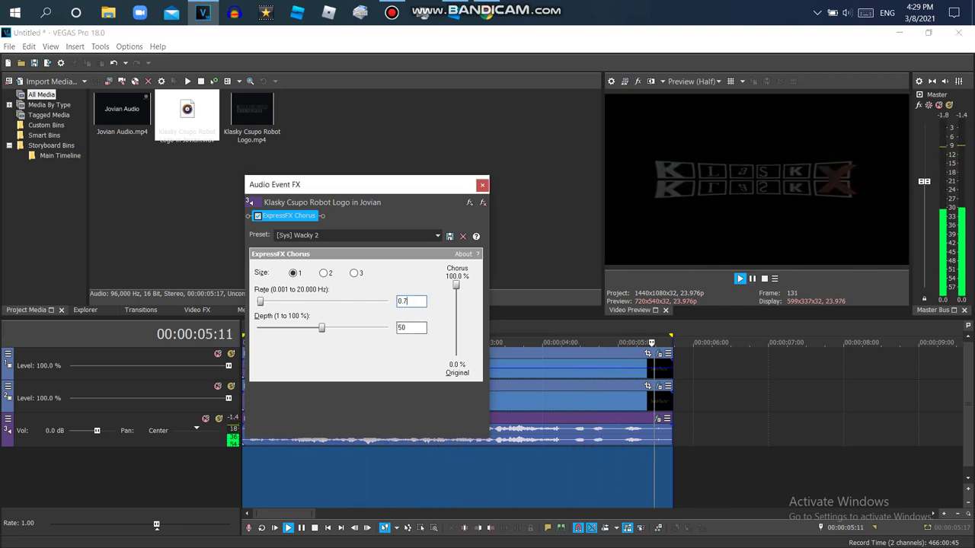
{"action": "type", "text": "9"}
{"action": "key", "text": "Tab"}
{"action": "left_click", "coordinate": [740, 278]}
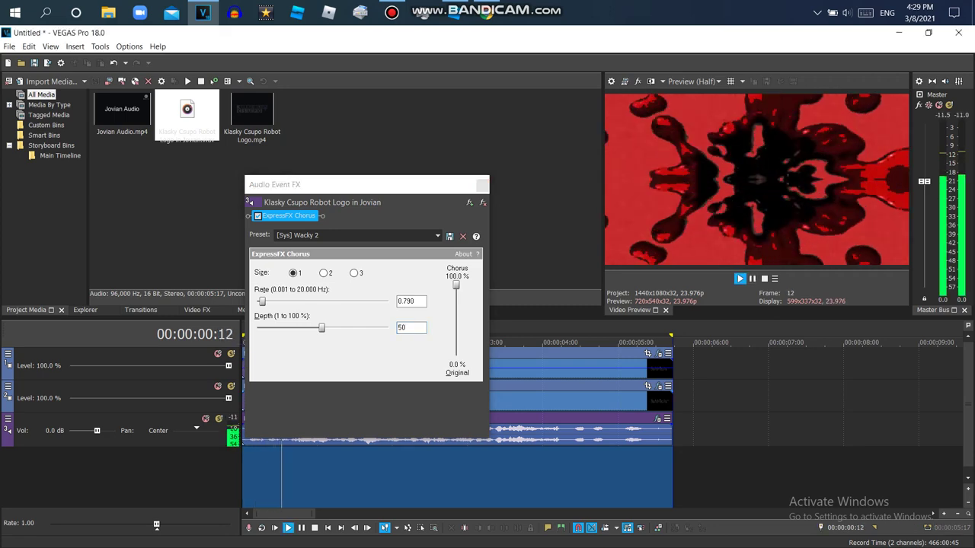
In the audio clip's properties, set the time stretch method to élastique with Pro stretch attributes and a pitch change of 7.
{"action": "right_click", "coordinate": [612, 432]}
{"action": "left_click", "coordinate": [641, 509]}
{"action": "left_click", "coordinate": [522, 238]}
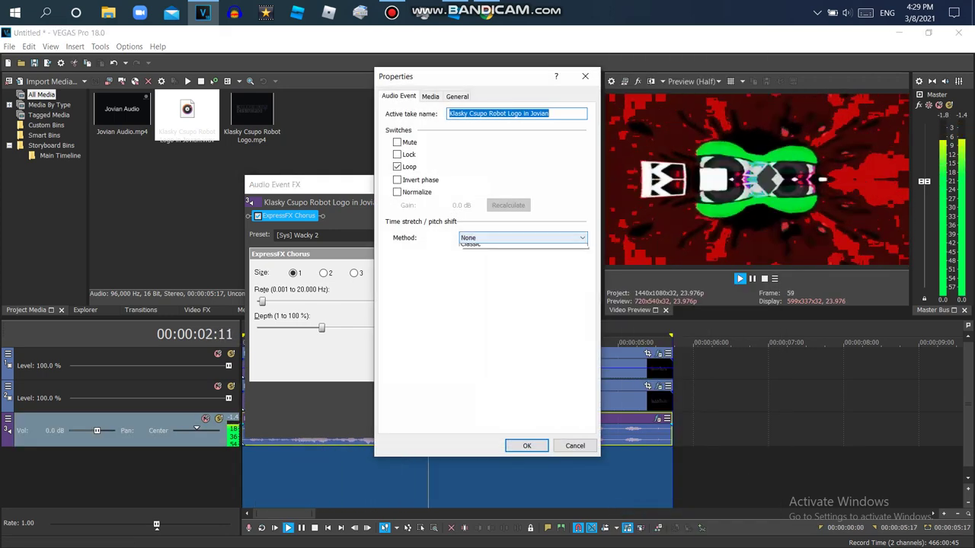
{"action": "left_click", "coordinate": [487, 257]}
{"action": "left_click", "coordinate": [488, 255]}
{"action": "left_click", "coordinate": [488, 265]}
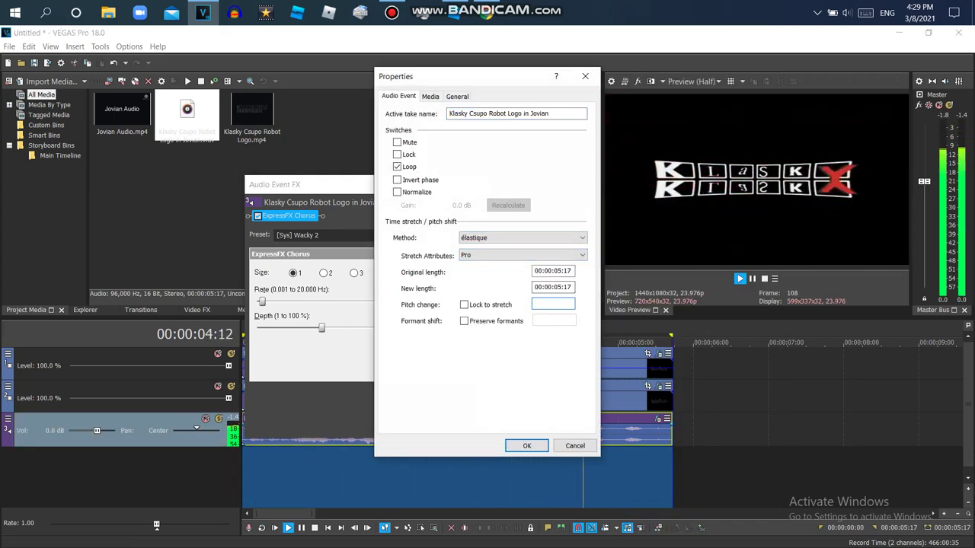
{"action": "type", "text": "7"}
{"action": "key", "text": "Return"}
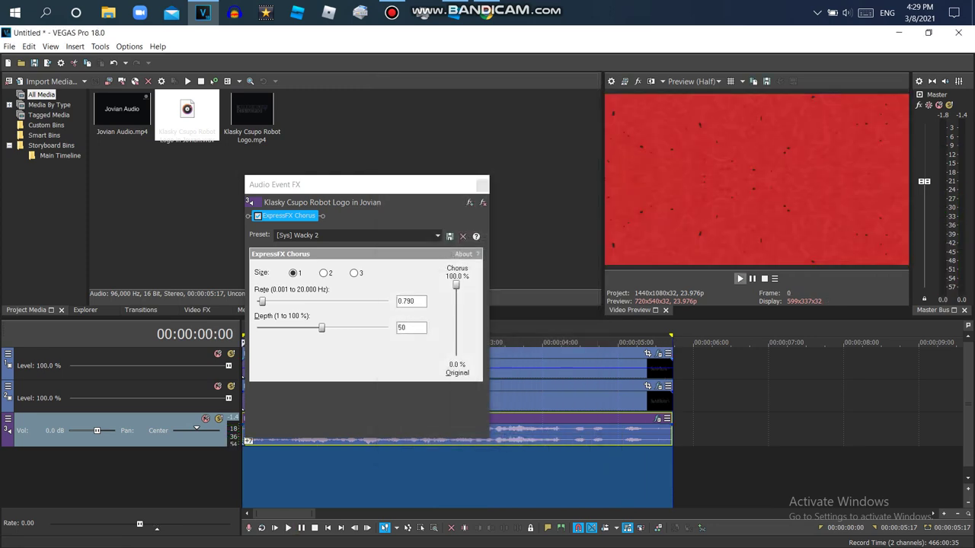
Try a pitch change of 6 on the Klasky Csupo Robot Logo in Jovian audio clip.
{"action": "right_click", "coordinate": [570, 431]}
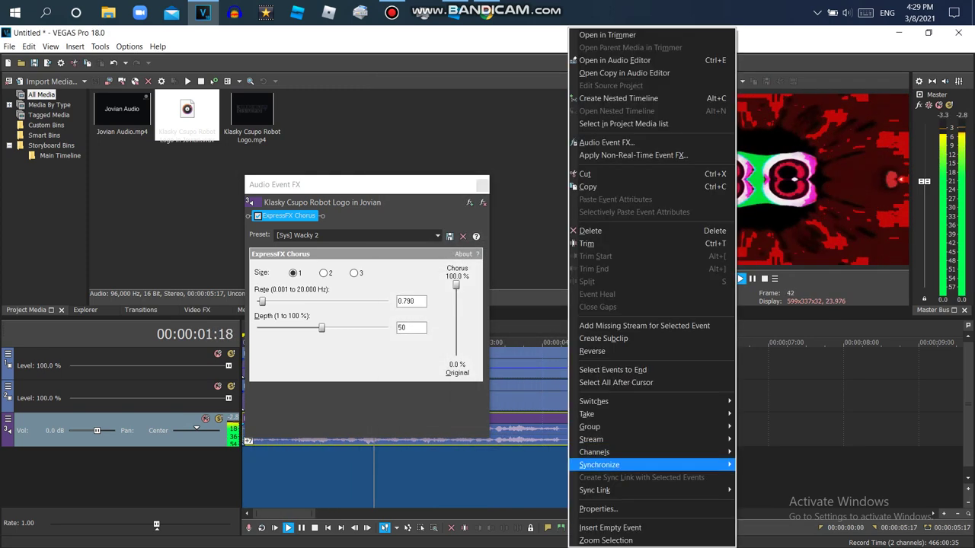
{"action": "left_click", "coordinate": [594, 506]}
{"action": "double_click", "coordinate": [547, 304]}
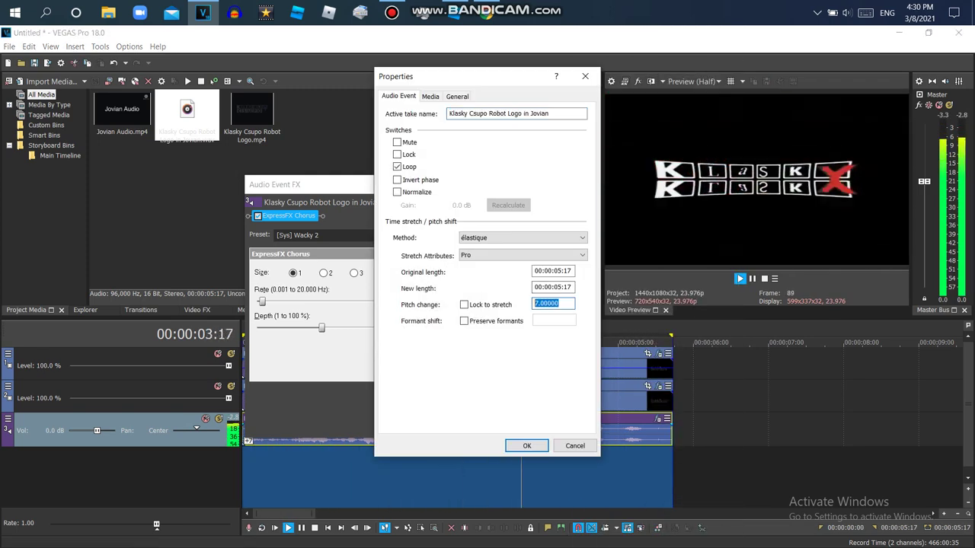
{"action": "key", "text": "Return"}
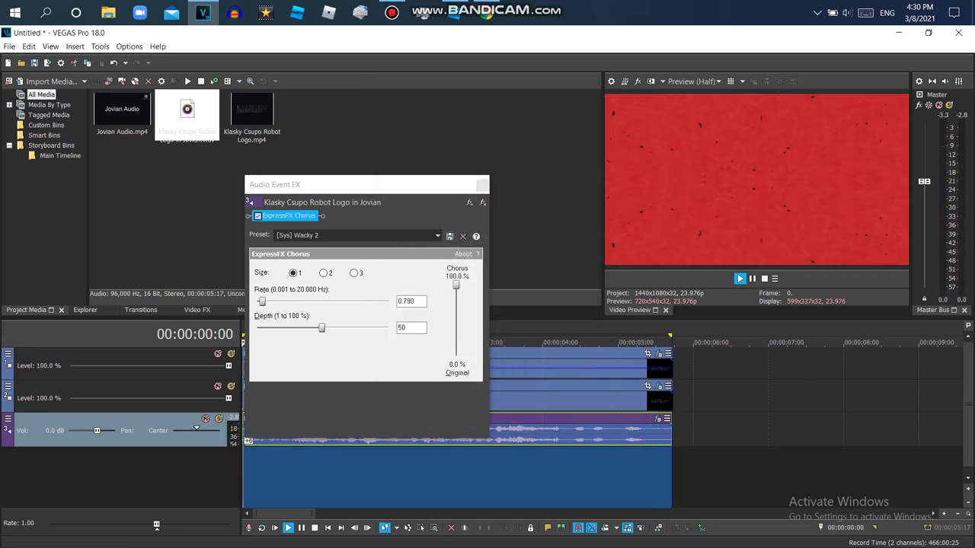
Try a pitch change of 8 in the audio clip's properties and listen to the project playback.
{"action": "right_click", "coordinate": [617, 432]}
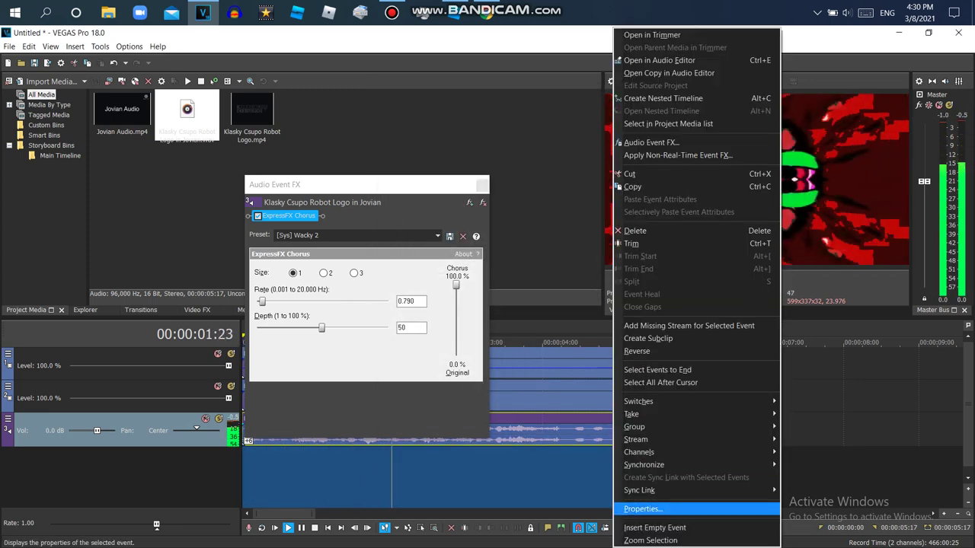
{"action": "left_click", "coordinate": [655, 505]}
{"action": "double_click", "coordinate": [547, 304]}
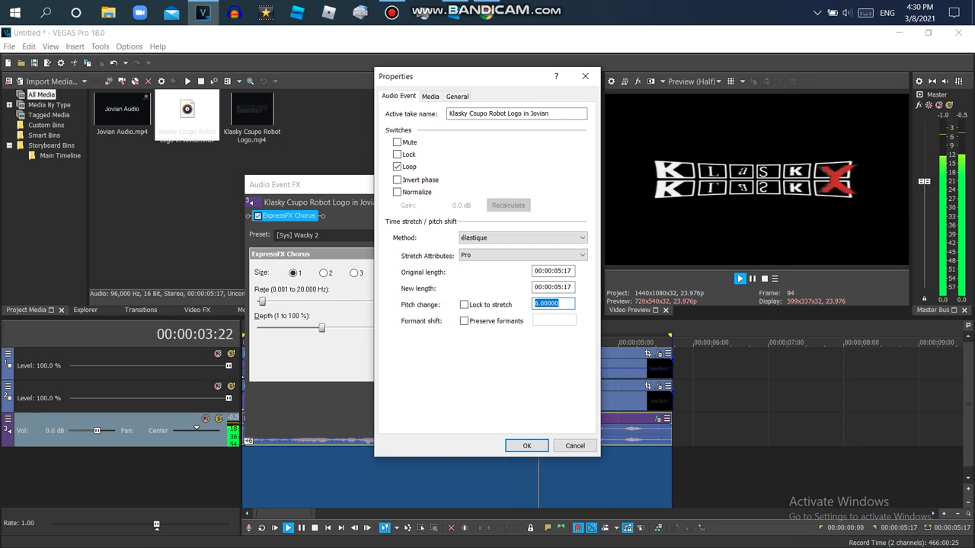
{"action": "key", "text": "Return"}
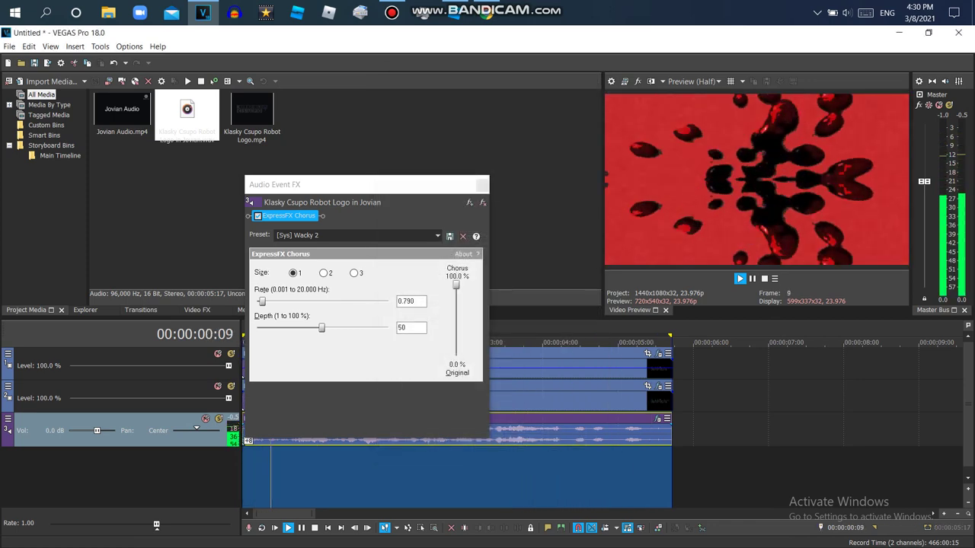
{"action": "right_click", "coordinate": [635, 433]}
{"action": "left_click", "coordinate": [663, 508]}
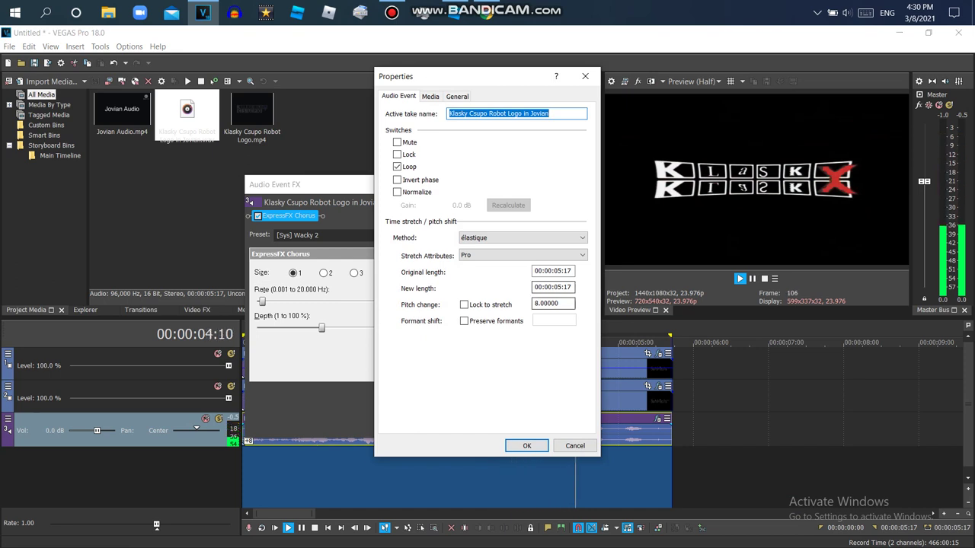
{"action": "key", "text": "Return"}
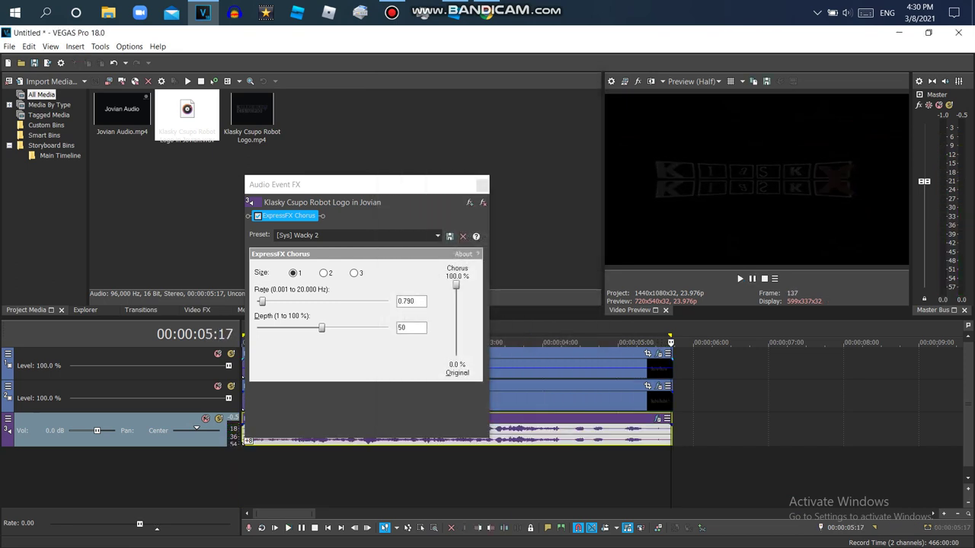
Switch to the browser, listen to Klasky Csupo in G Major 907 on YouTube from 0:01, and return to VEGAS Pro.
{"action": "left_click", "coordinate": [488, 13]}
{"action": "left_click", "coordinate": [264, 414]}
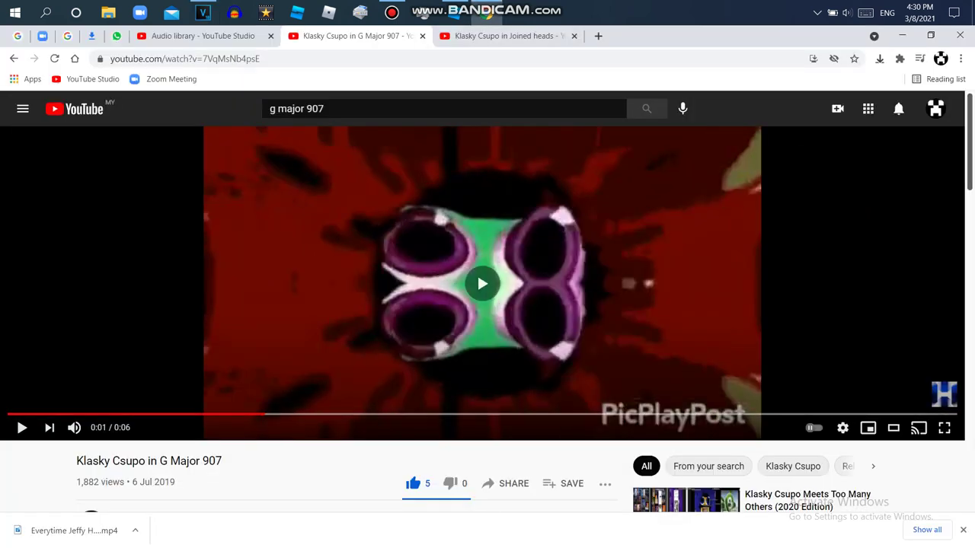
{"action": "left_click", "coordinate": [304, 335]}
{"action": "key", "text": "alt+Tab"}
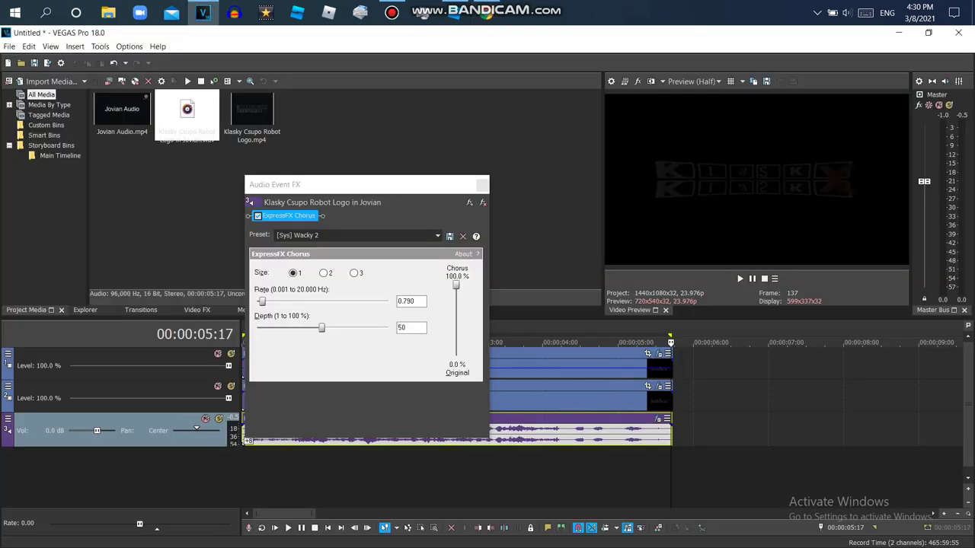
Set the audio clip's pitch change to 7.5 and play back its time range.
{"action": "double_click", "coordinate": [628, 432]}
{"action": "right_click", "coordinate": [629, 433]}
{"action": "left_click", "coordinate": [660, 508]}
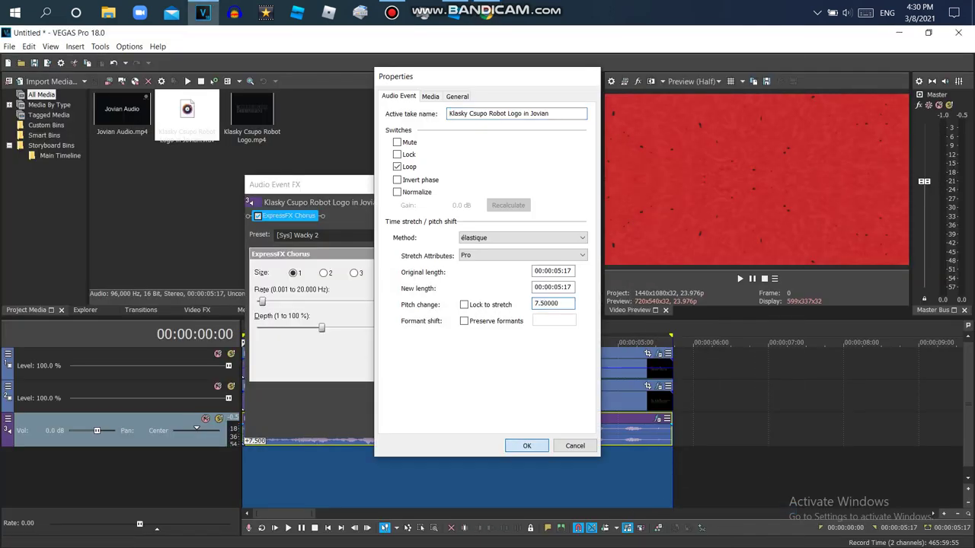
{"action": "left_click", "coordinate": [527, 446]}
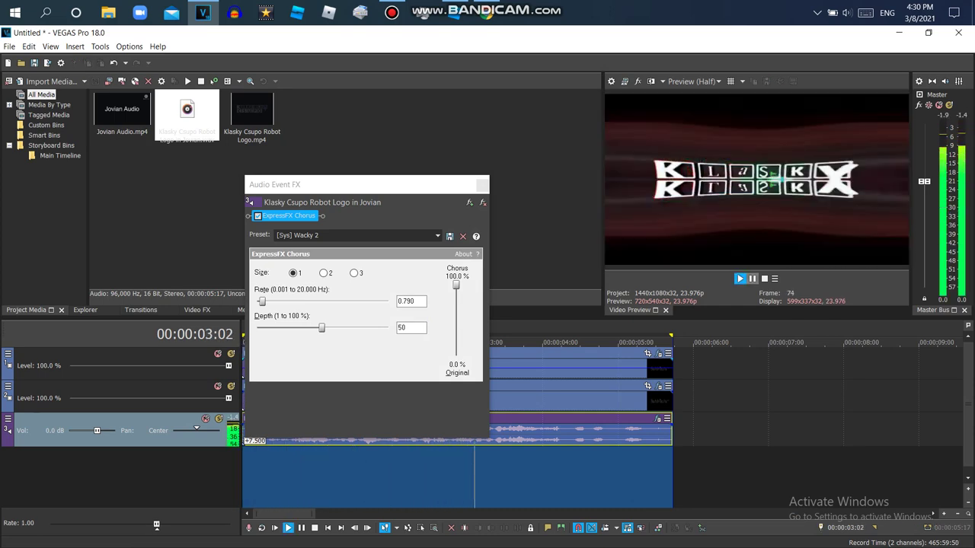
{"action": "left_click", "coordinate": [753, 278]}
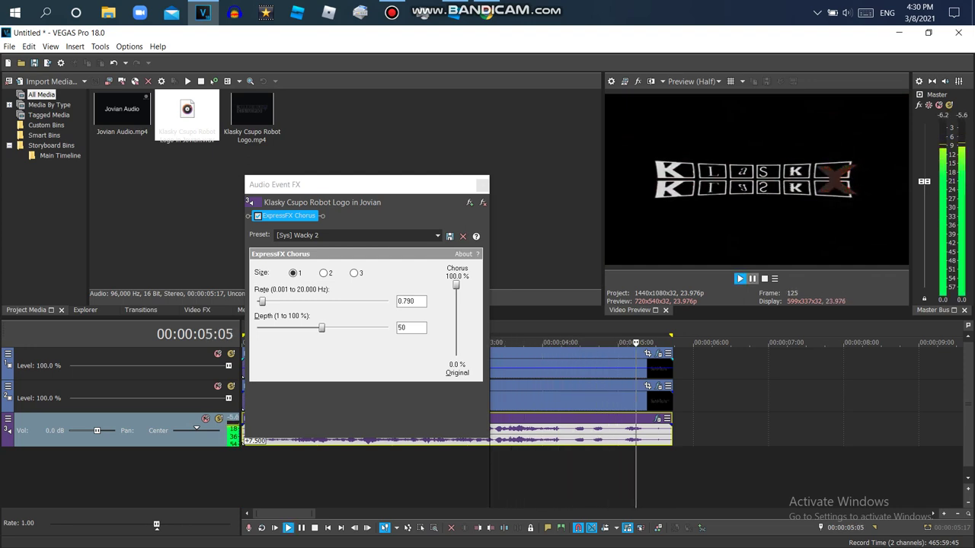
Reapply the [Sys] Wacky 2 chorus preset with its 1 Hz rate, play the clip's range, and close the Audio Event FX window.
{"action": "left_click", "coordinate": [437, 236]}
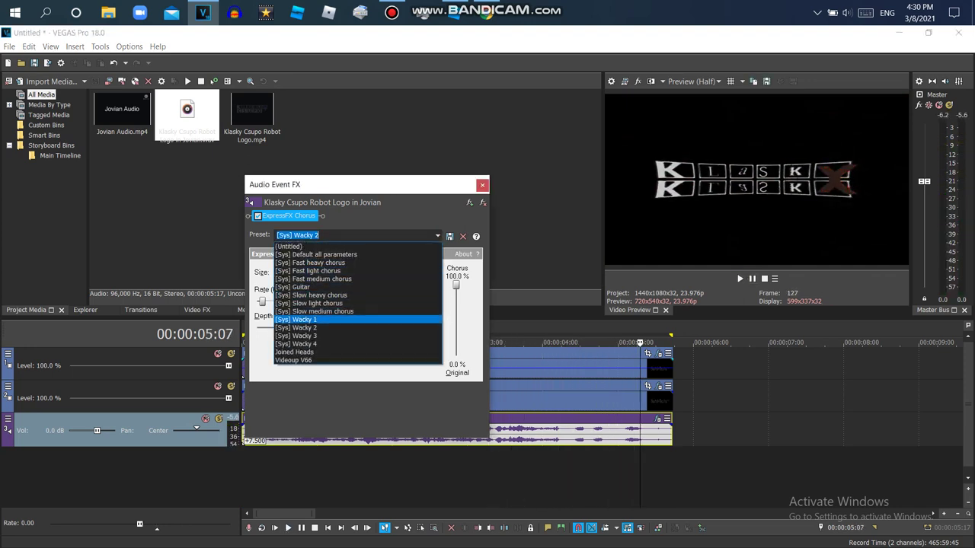
{"action": "left_click", "coordinate": [296, 328]}
{"action": "double_click", "coordinate": [564, 434]}
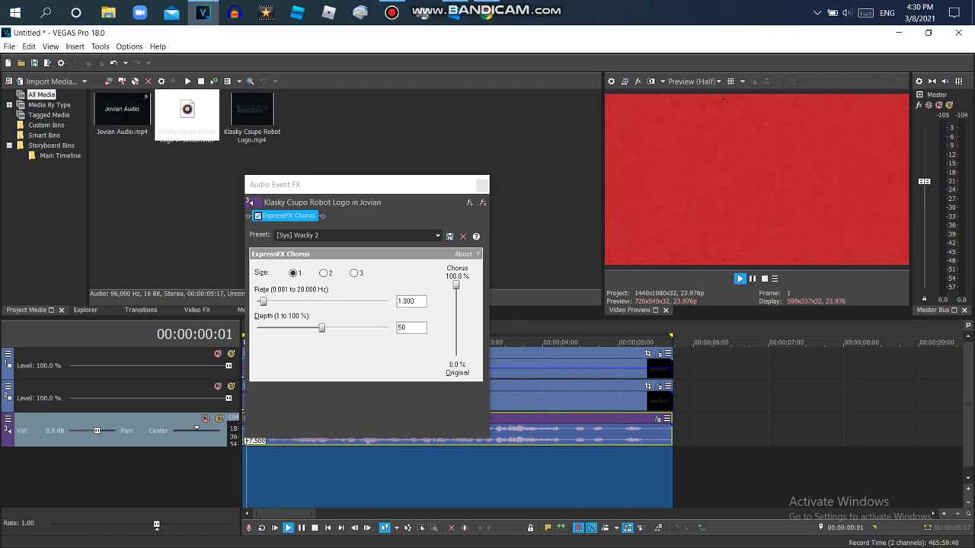
{"action": "left_click", "coordinate": [481, 185]}
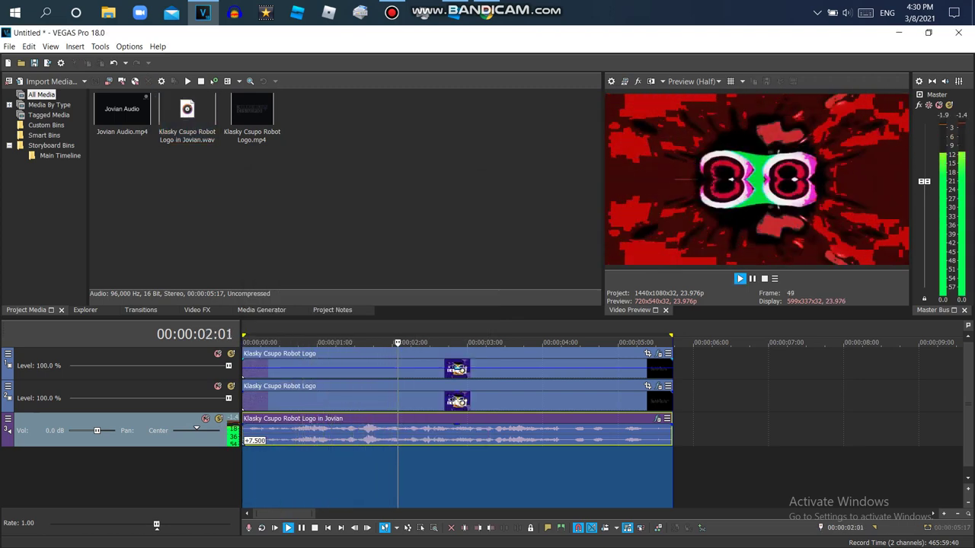